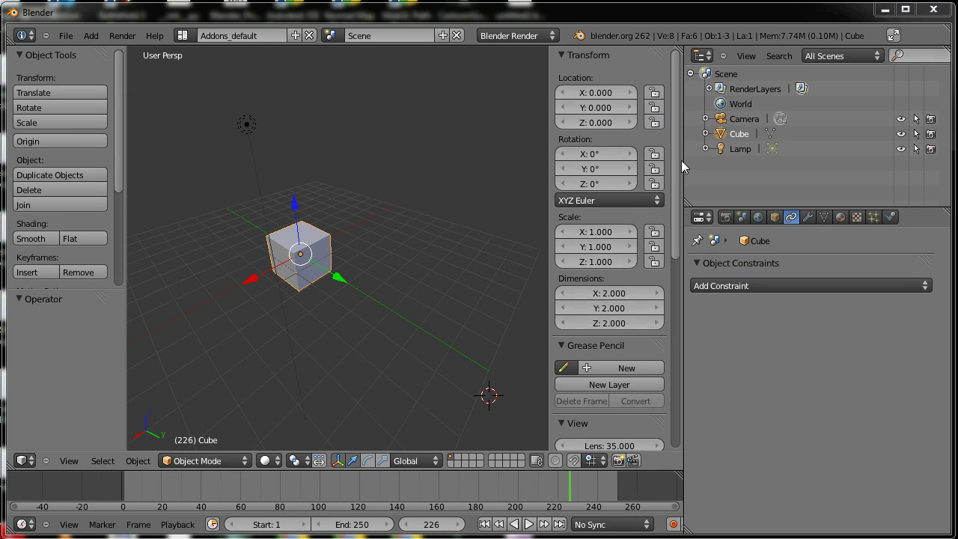
Drag the viewport border left so the Outliner and Properties column gets wider
mouse_move(683, 161)
mouse_down()
mouse_move(671, 165)
mouse_move(692, 165)
mouse_move(711, 247)
mouse_move(724, 237)
mouse_move(720, 225)
mouse_move(627, 220)
mouse_up()
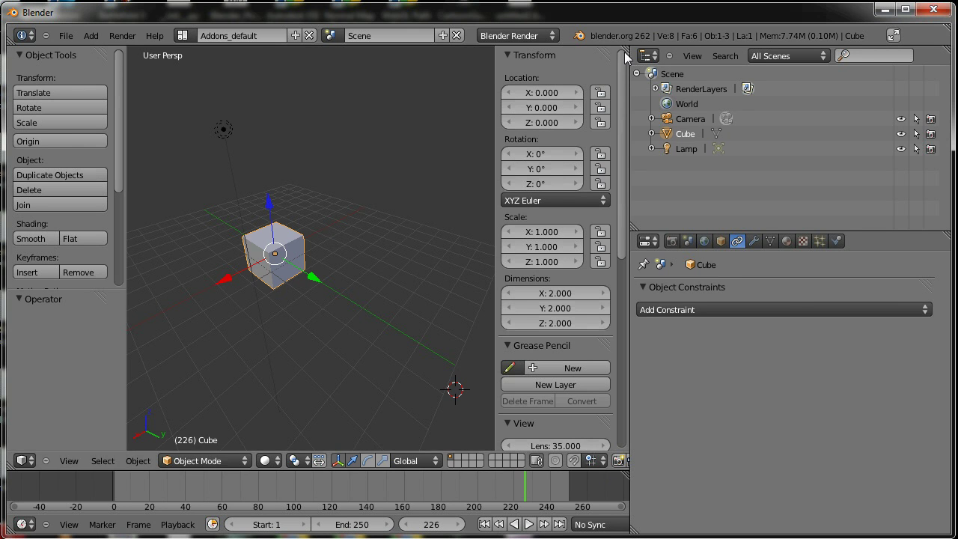
Split the 3D view into three viewports, pop one out as a floating window, then close it
mouse_move(624, 52)
mouse_down()
mouse_move(441, 155)
mouse_move(450, 150)
mouse_up()
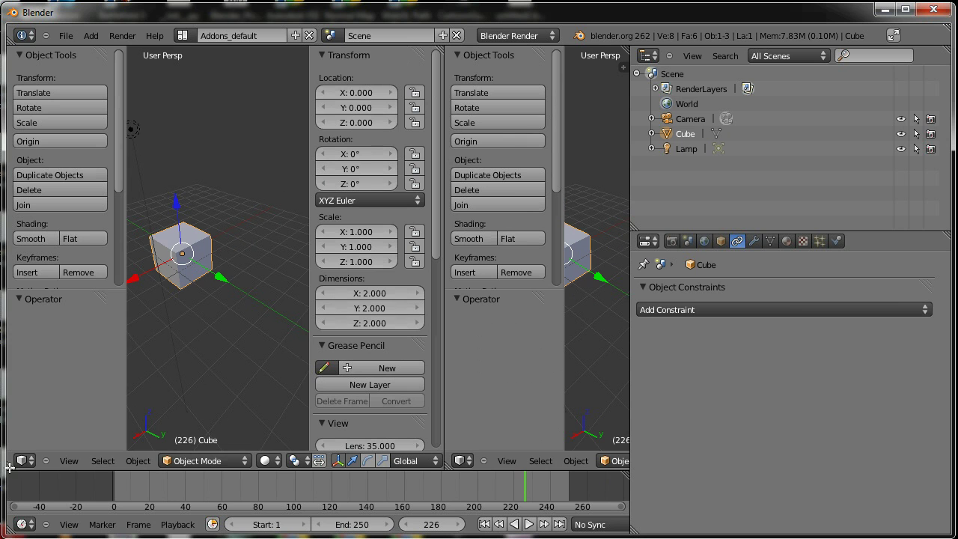
drag(9, 467, 202, 449)
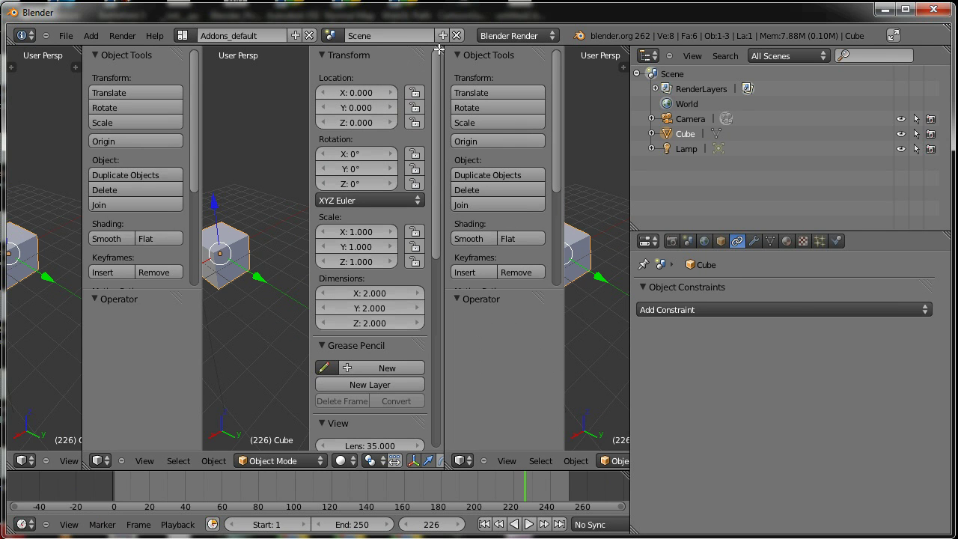
shift+drag(439, 49, 427, 64)
mouse_move(375, 35)
mouse_down()
mouse_move(621, 123)
mouse_move(794, 70)
mouse_up()
drag(863, 510, 941, 478)
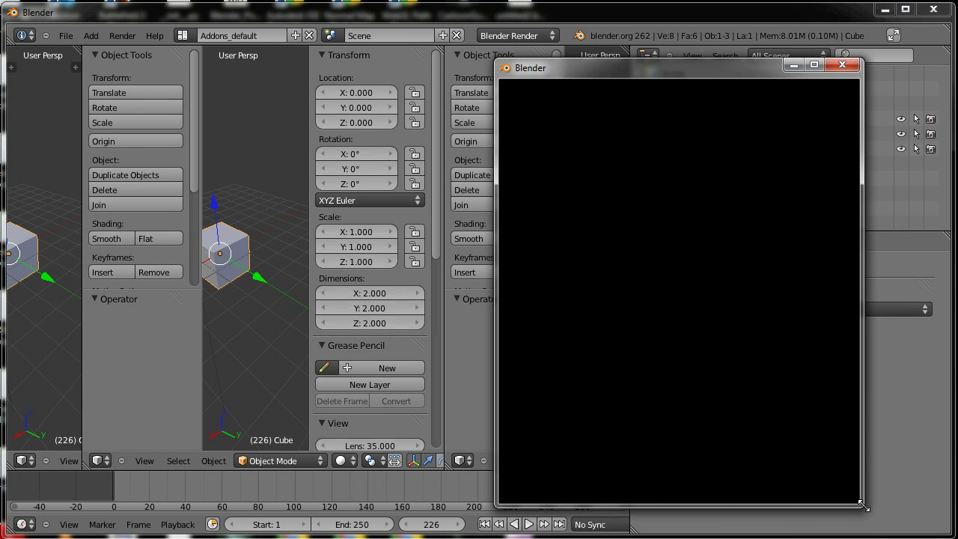
mouse_move(826, 66)
mouse_down()
mouse_move(750, 51)
mouse_move(774, 53)
mouse_up()
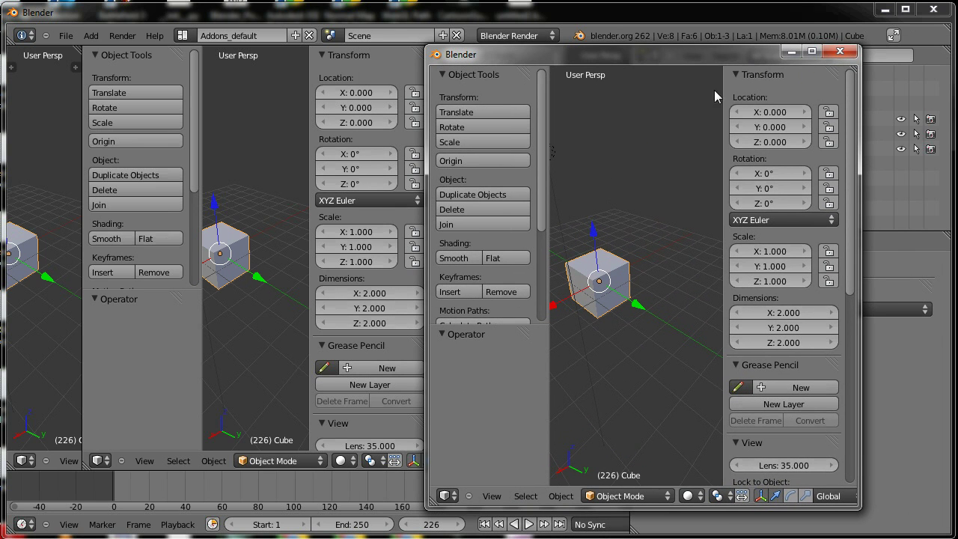
click(840, 51)
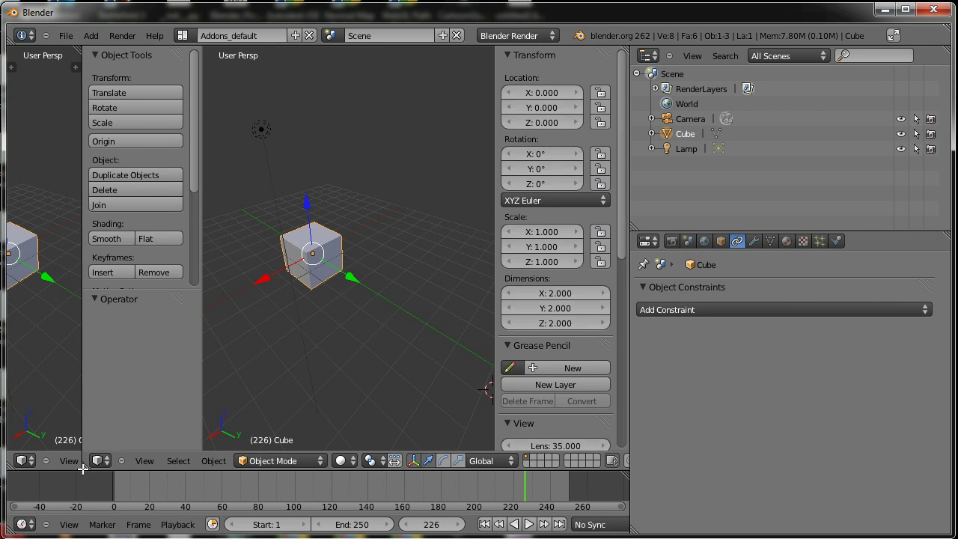
Merge away the narrow viewport and change the Outliner area into a 3D View
drag(82, 452, 14, 470)
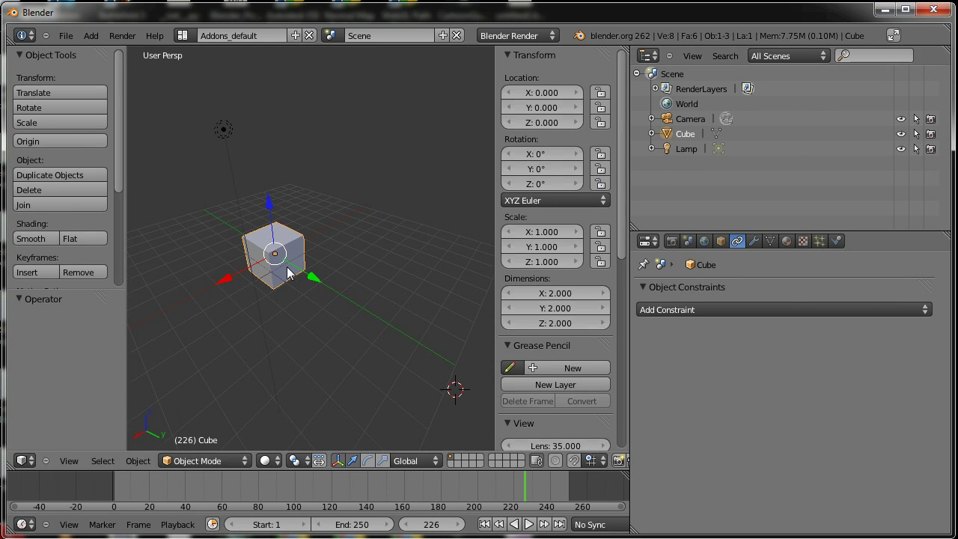
middle_drag(278, 242, 310, 238)
scroll(309, 237, up, 4)
mouse_move(319, 279)
middle_down()
mouse_move(357, 277)
mouse_move(354, 233)
middle_up()
click(648, 56)
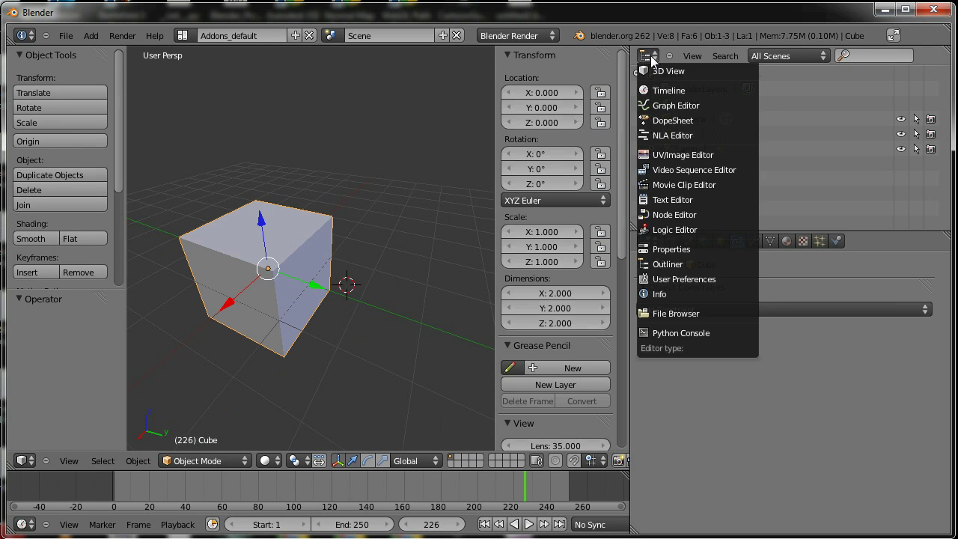
click(662, 70)
middle_drag(755, 170, 790, 76)
mouse_move(432, 242)
middle_down()
mouse_move(305, 242)
mouse_move(311, 264)
middle_up()
Duplicate the cube twice, move one copy to another layer, and show that layer too
key(shift+d)
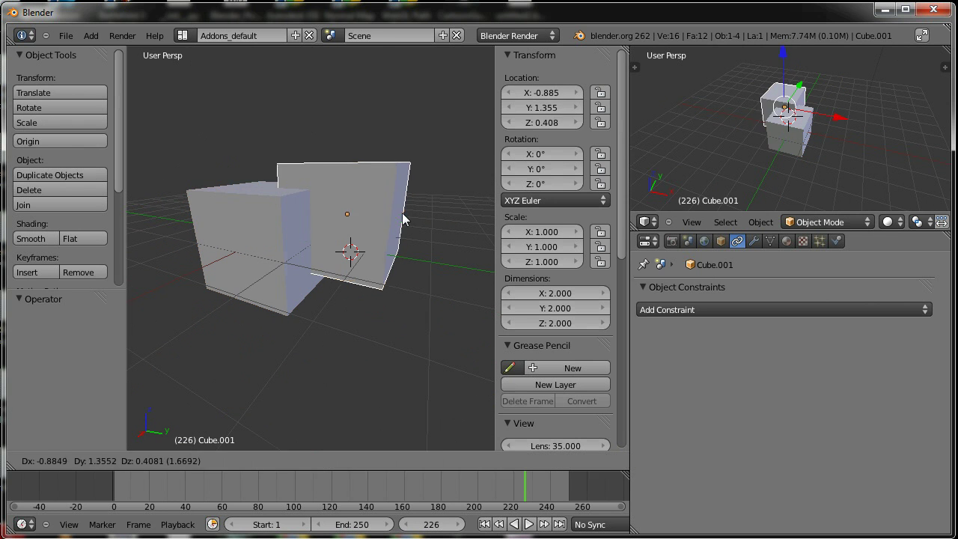
click(402, 214)
key(shift+d)
click(256, 103)
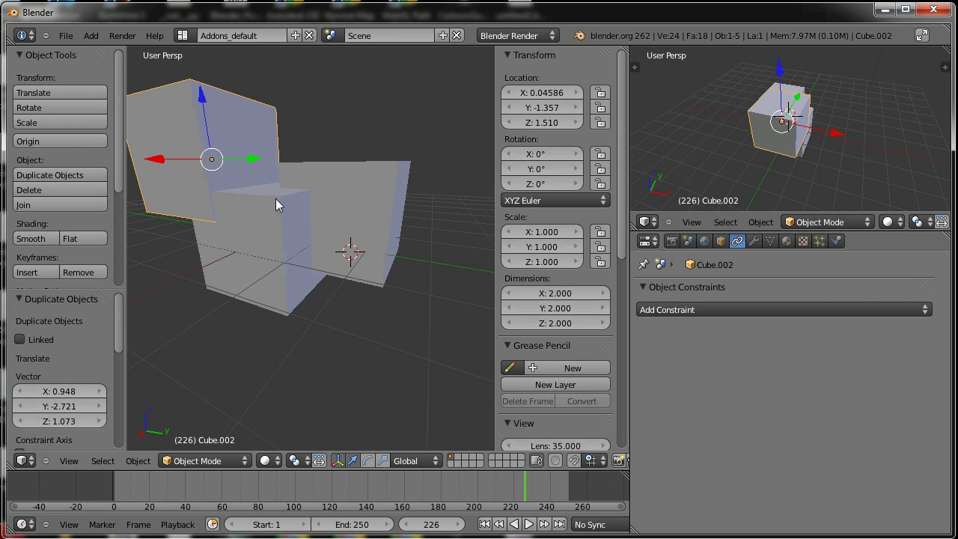
key(m)
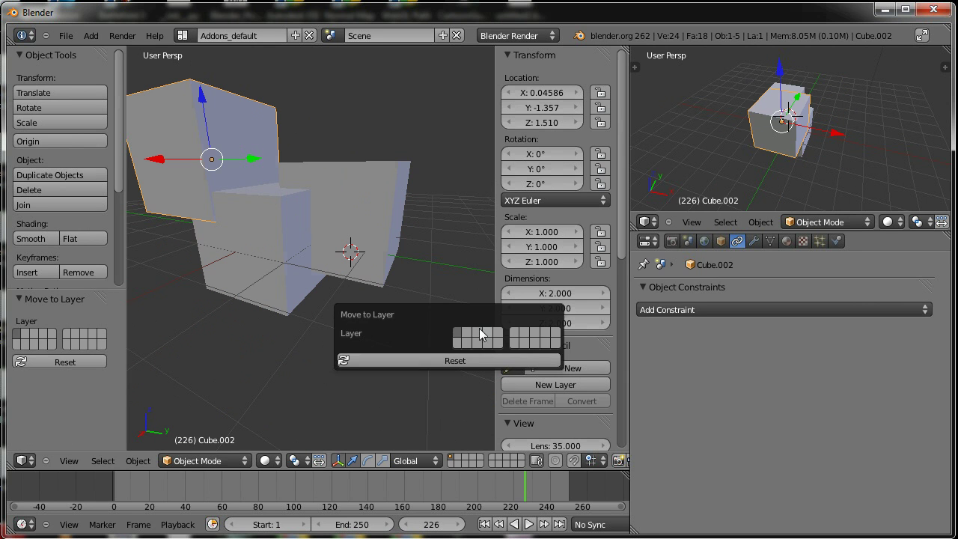
click(482, 333)
shift+click(461, 464)
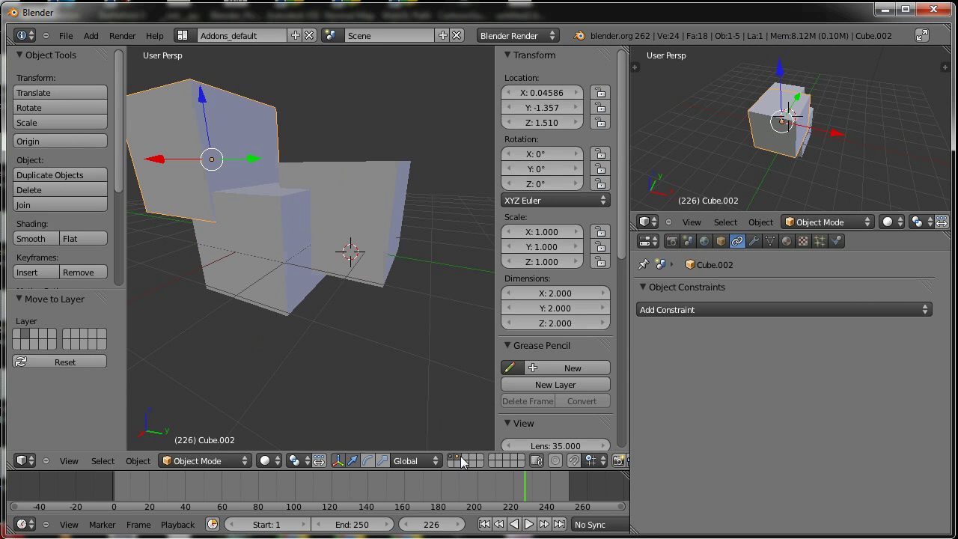
middle_drag(216, 137, 315, 187)
scroll(834, 222, down, 5)
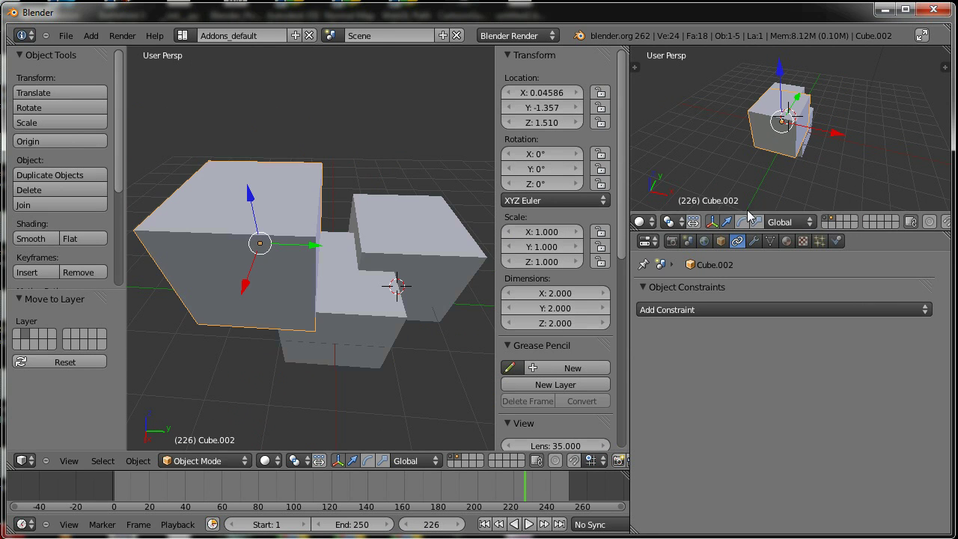
Isolate Cube.002 in the right view and enable Only Render in its Display settings
click(836, 223)
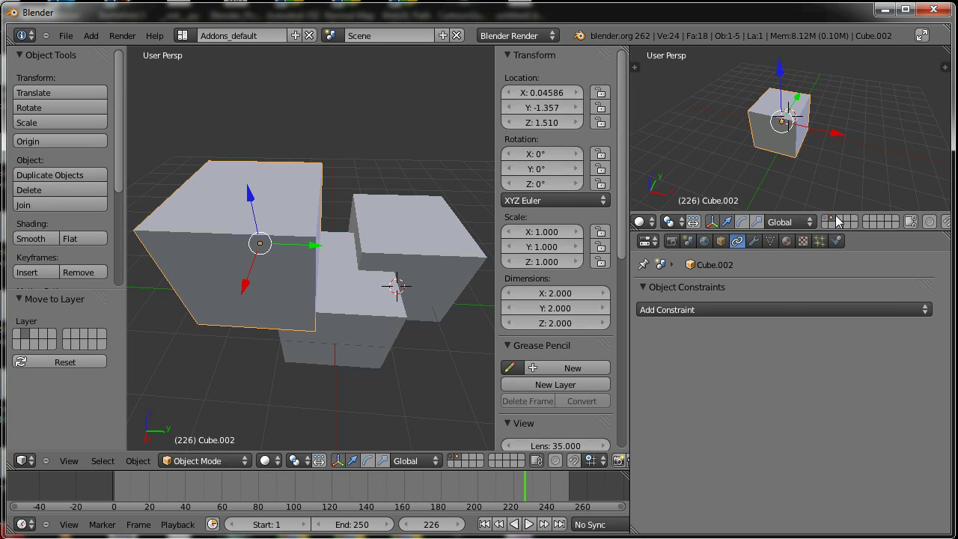
key(n)
scroll(884, 101, down, 3)
scroll(870, 81, down, 3)
scroll(865, 104, down, 2)
scroll(866, 104, down, 3)
scroll(858, 142, down, 2)
click(846, 149)
click(851, 172)
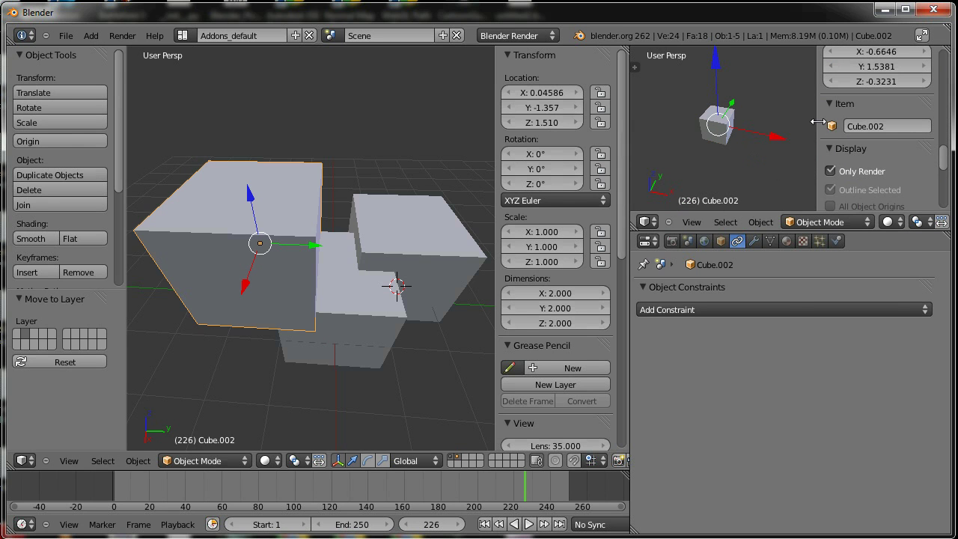
key(n)
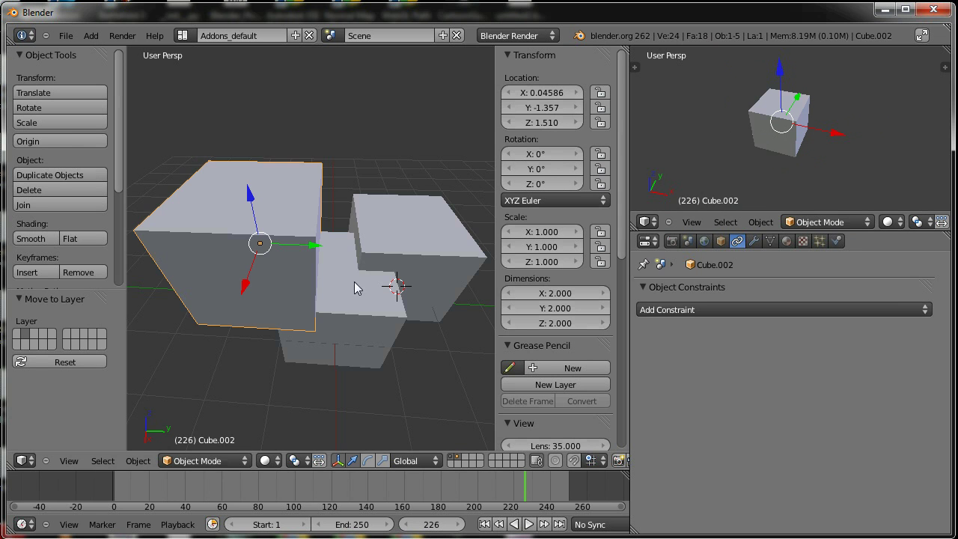
Swap the main view with the small right view, then swap them back
mouse_move(361, 267)
middle_down()
mouse_move(325, 225)
mouse_move(359, 222)
middle_up()
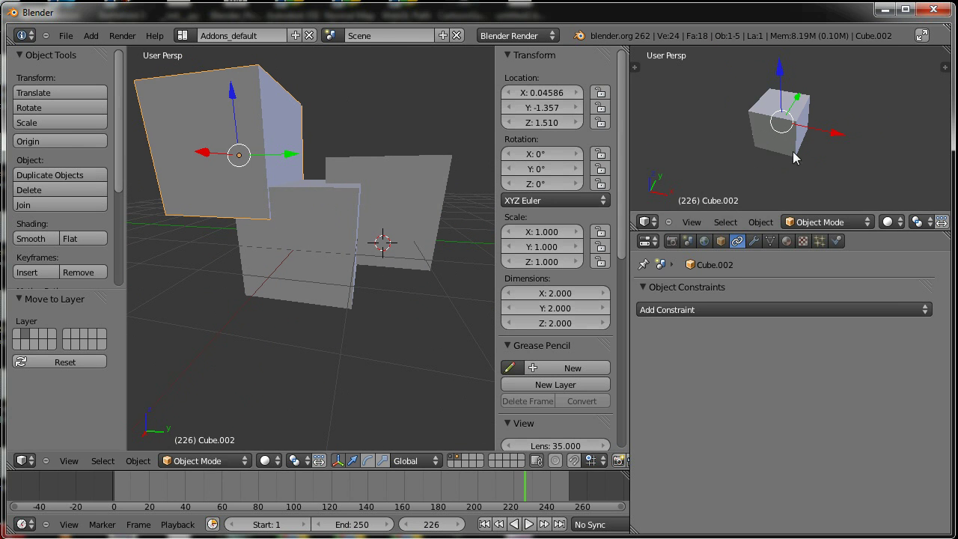
click(646, 221)
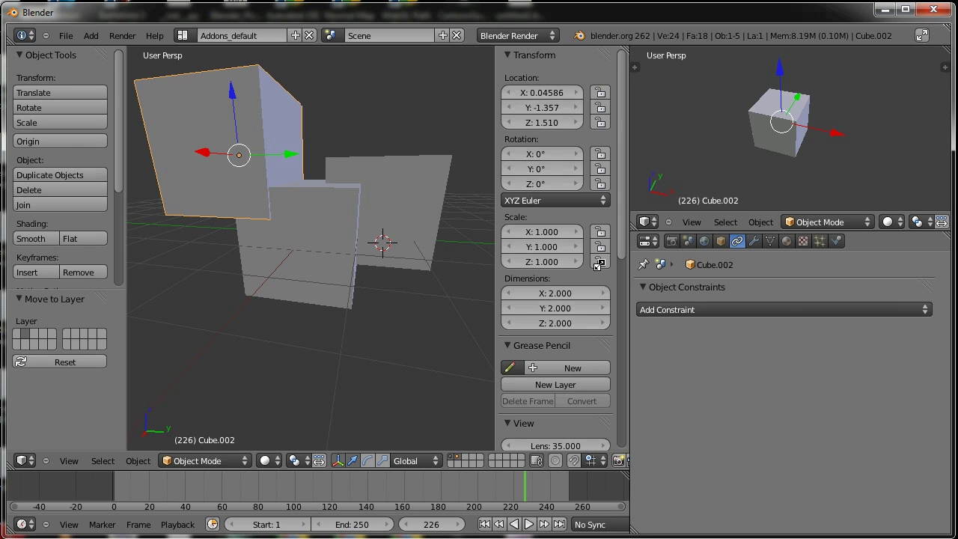
ctrl+drag(346, 218, 361, 213)
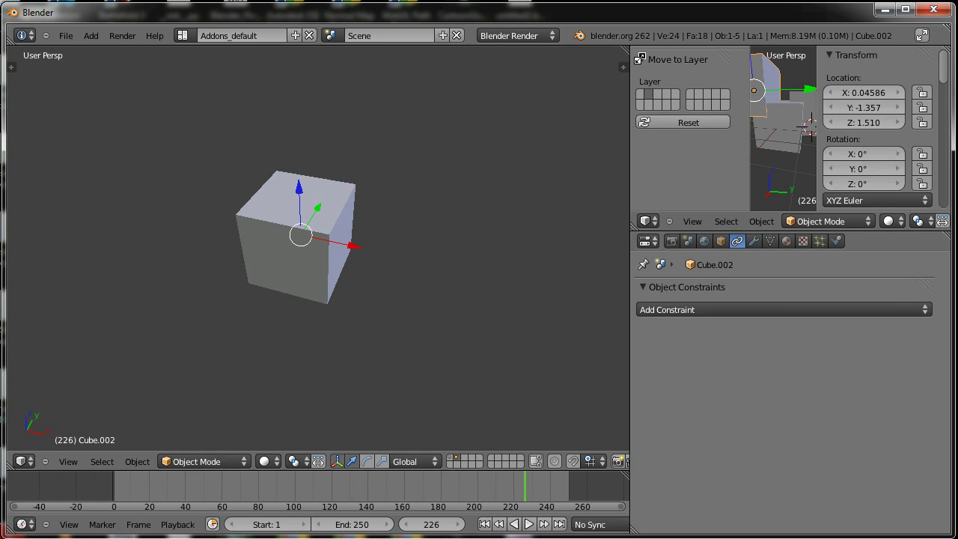
ctrl+drag(636, 60, 671, 90)
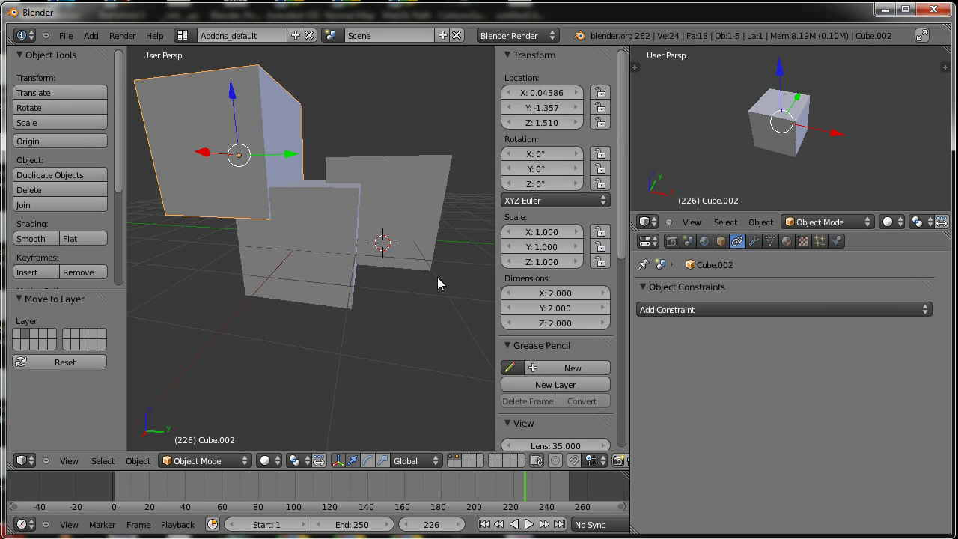
Turn the right area into an image editor and browse the available images
click(645, 222)
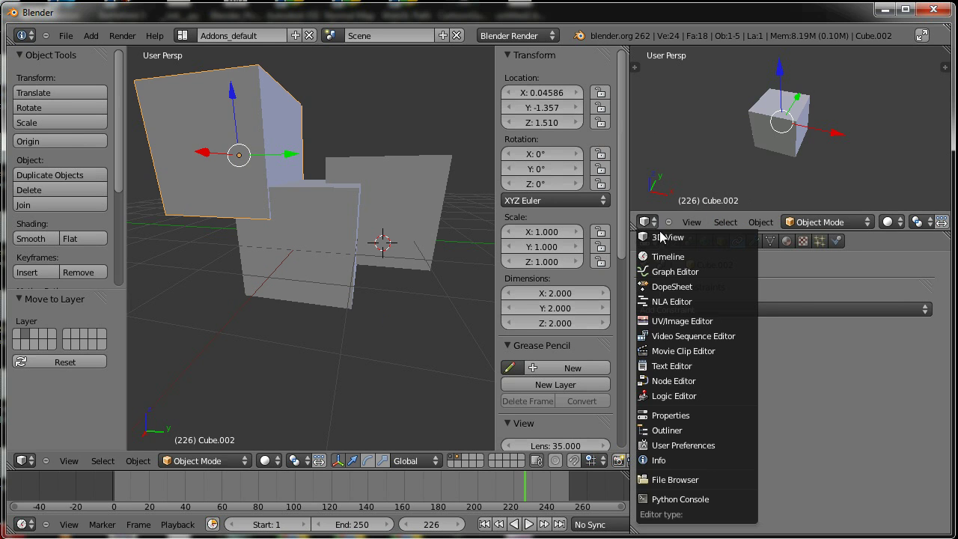
key(shift+F10)
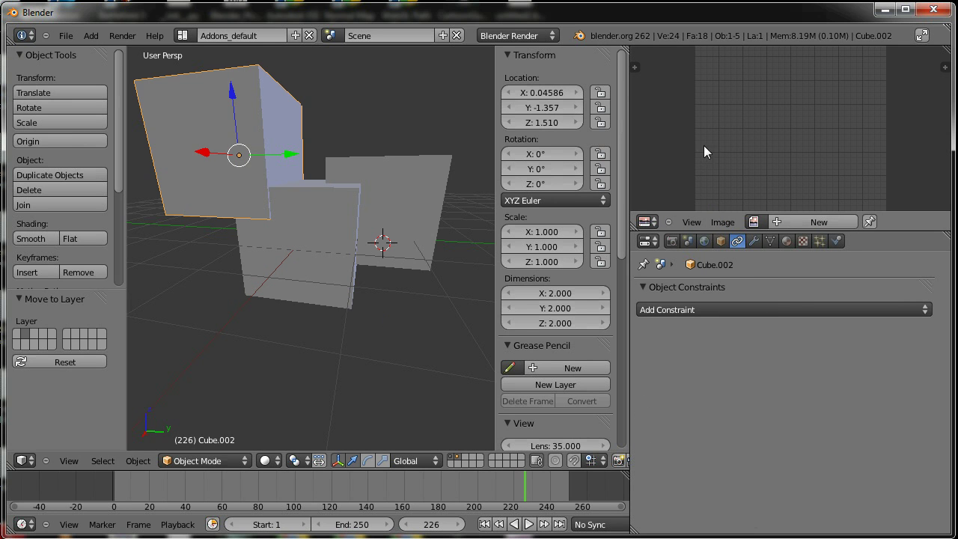
click(647, 222)
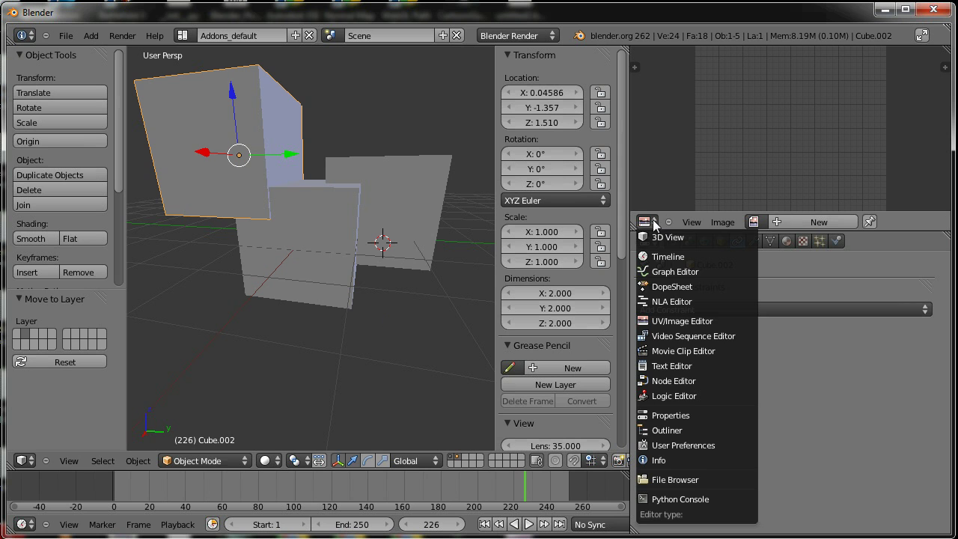
click(755, 223)
Unwrap Cube.002 in Edit Mode with Follow Active Quads, then with Lightmap Pack
key(Tab)
middle_drag(315, 182, 346, 244)
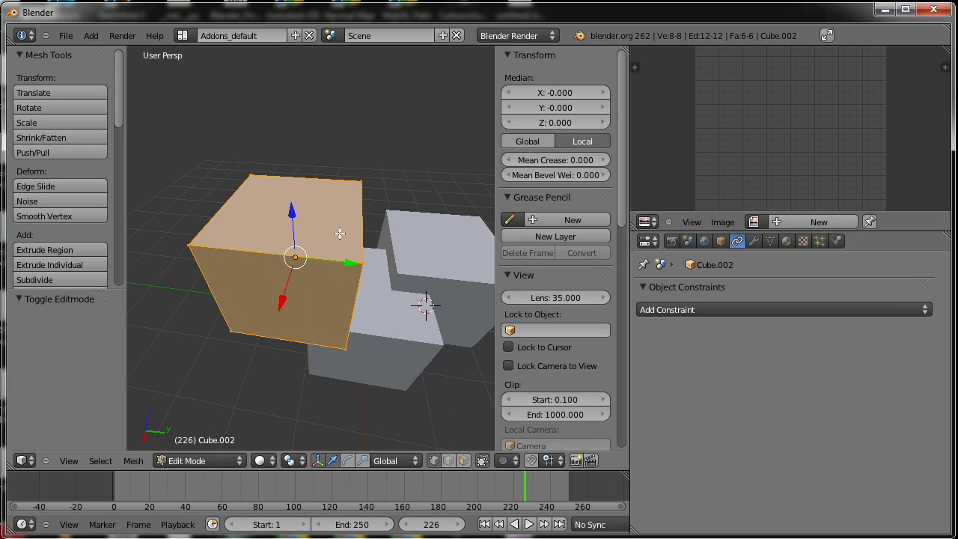
key(u)
click(326, 251)
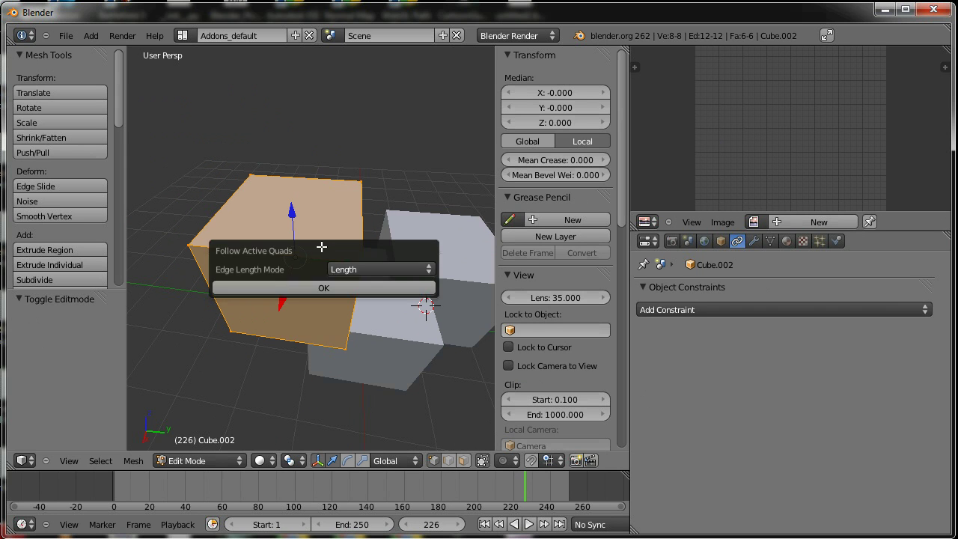
click(321, 284)
key(u)
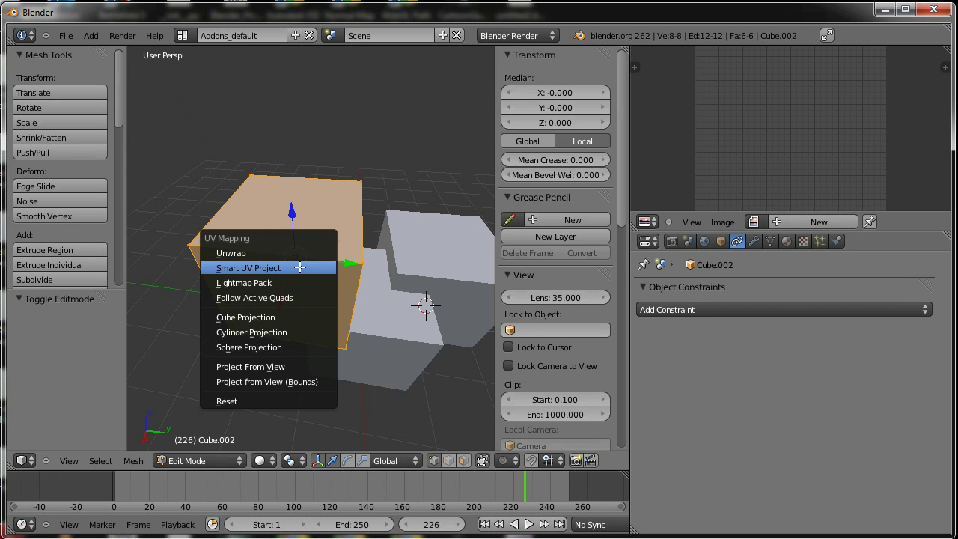
click(298, 278)
click(329, 428)
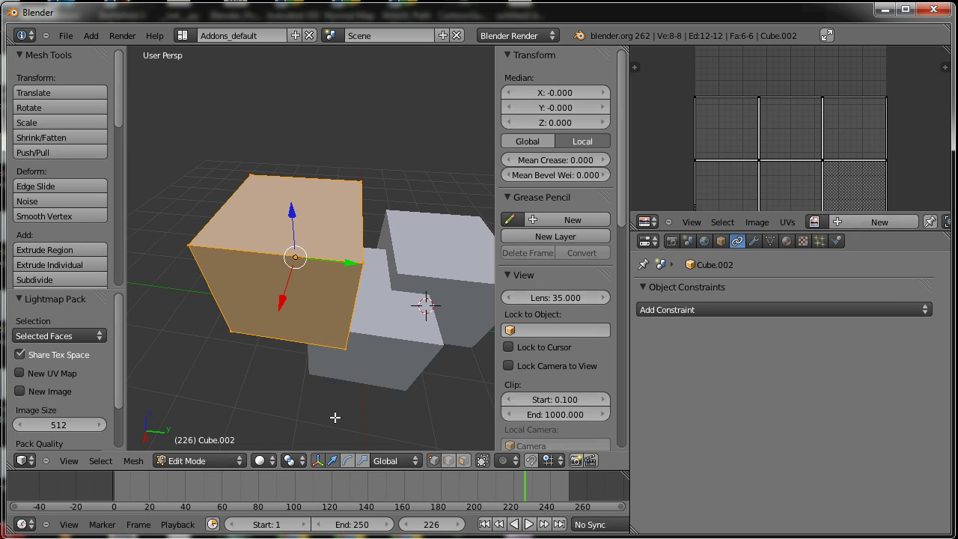
Select a UV vertex, cancel its move, and place the 2D cursor in the UV layout
middle_drag(775, 163, 795, 137)
right_click(733, 79)
key(g)
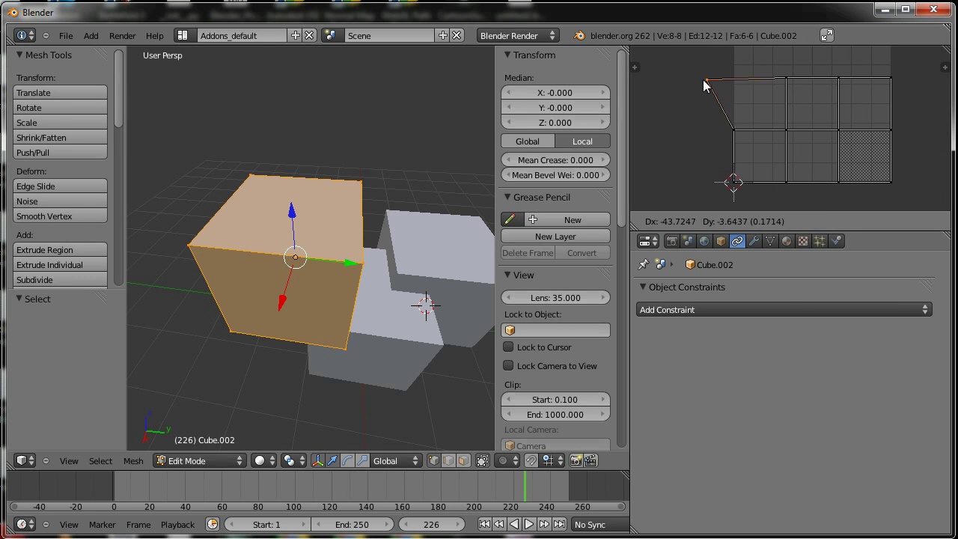
right_click(775, 95)
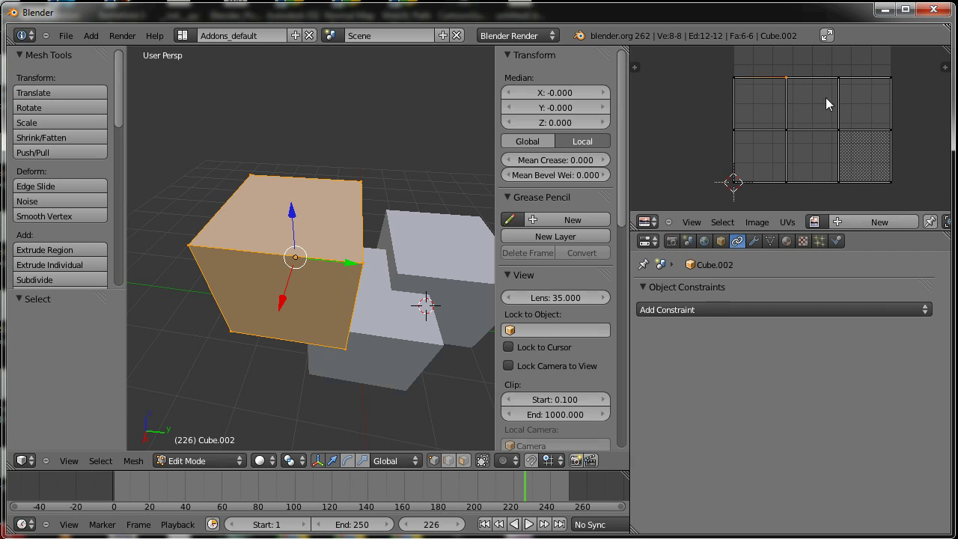
click(721, 127)
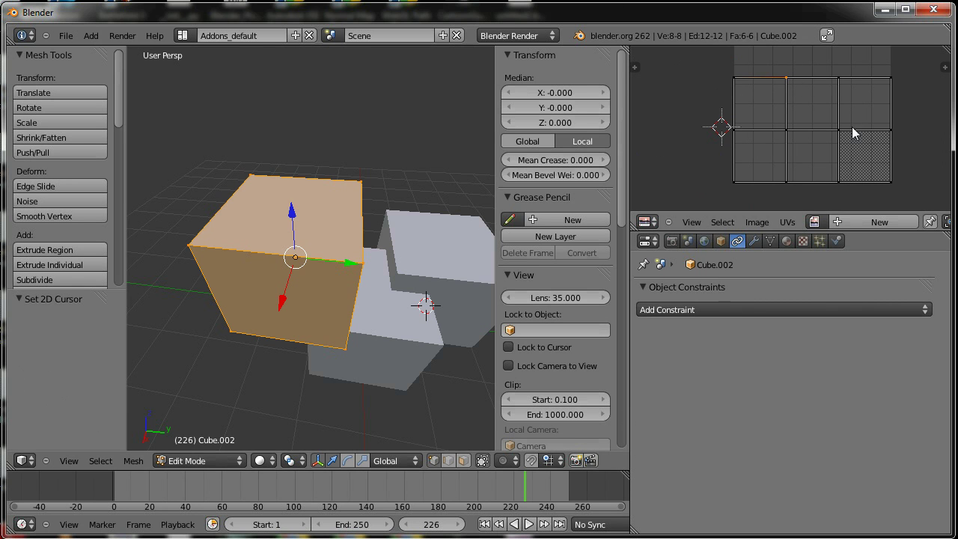
Swap the 3D view and UV areas, zoom the UV view, then swap back
ctrl+drag(628, 49, 669, 82)
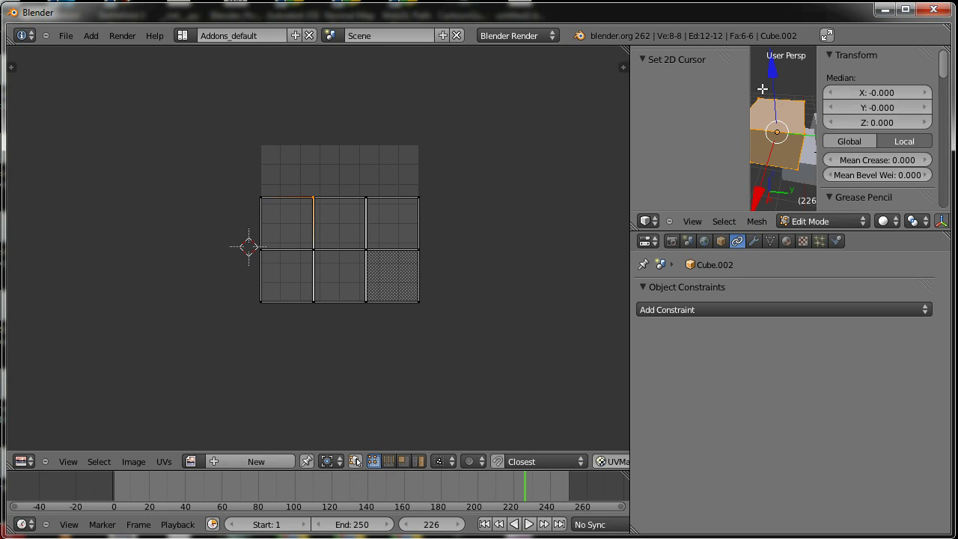
scroll(399, 215, up, 2)
scroll(398, 301, up, 1)
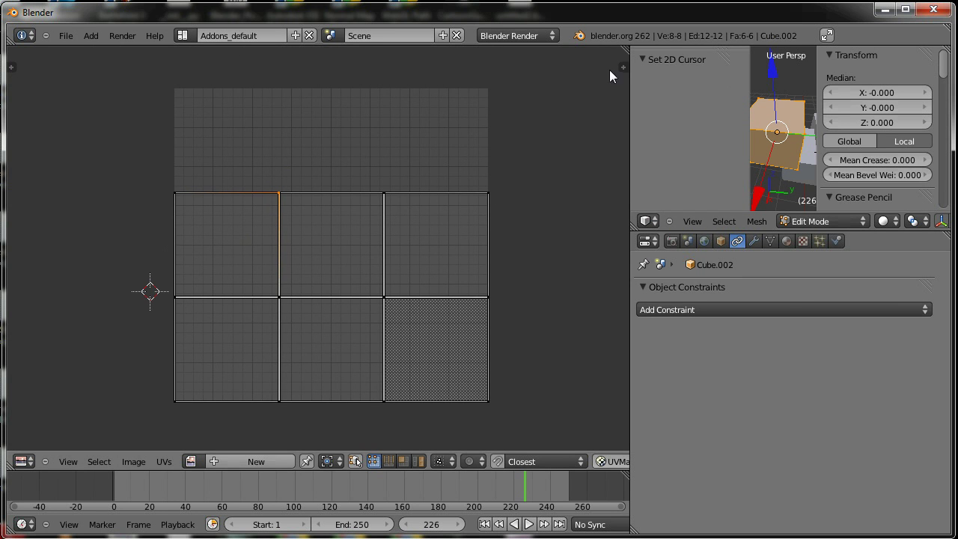
ctrl+drag(622, 55, 650, 86)
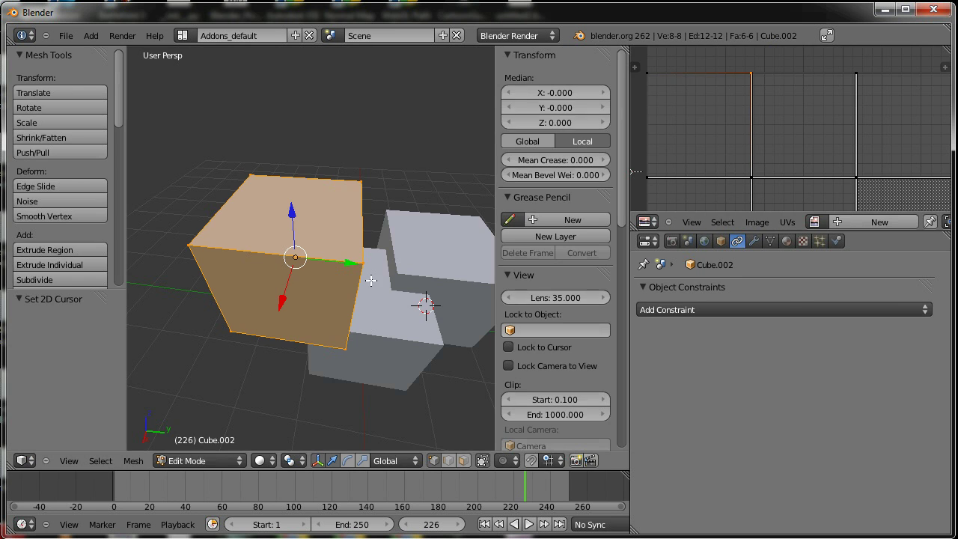
In Object Mode, move Cube.002 up twice and widen the tool shelf
key(Tab)
mouse_move(383, 239)
middle_down()
mouse_move(372, 242)
mouse_move(389, 265)
mouse_move(367, 242)
middle_up()
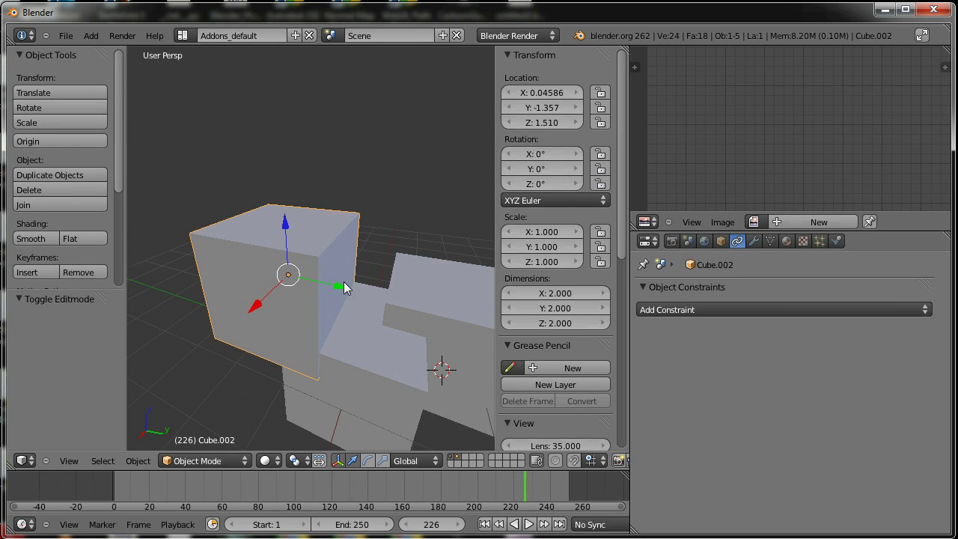
key(g)
click(318, 238)
key(g)
click(359, 214)
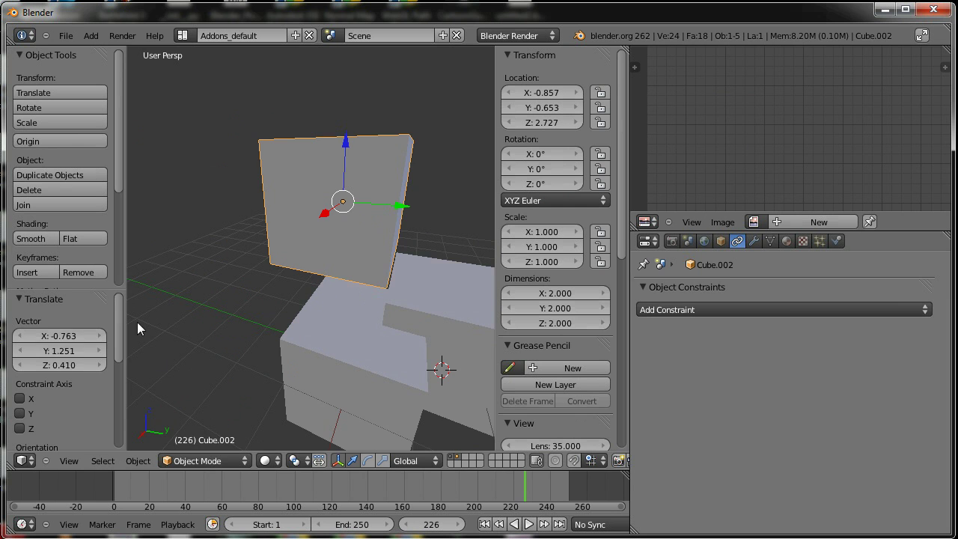
mouse_move(124, 313)
mouse_down()
mouse_move(184, 313)
mouse_move(123, 272)
mouse_up()
Drag a top corner vertex of the cube in Edit Mode, then pull it back down
mouse_move(438, 182)
middle_down()
mouse_move(403, 198)
mouse_move(405, 211)
middle_up()
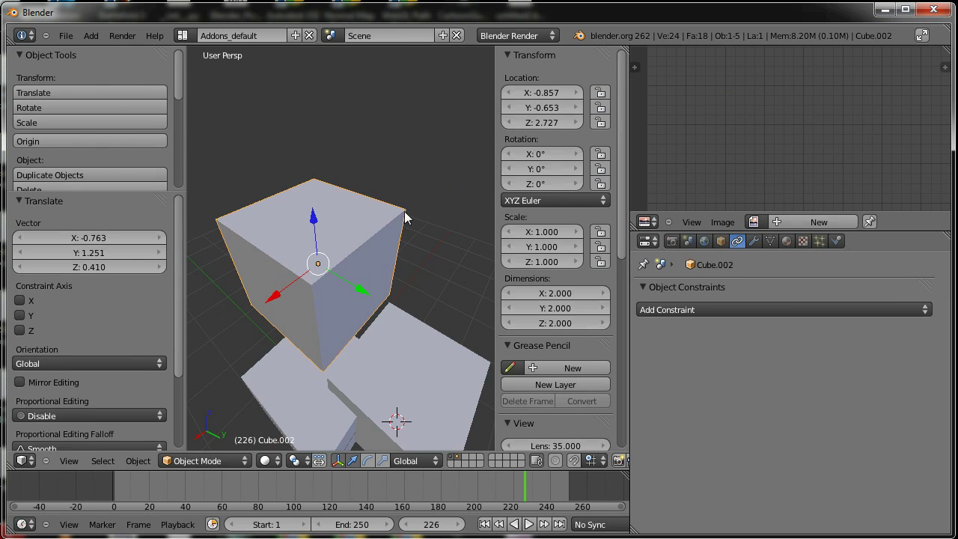
key(Tab)
mouse_move(405, 211)
right_down()
mouse_move(464, 160)
mouse_move(352, 240)
right_up()
key(Tab)
key(Tab)
mouse_move(352, 226)
middle_down()
mouse_move(342, 235)
mouse_move(330, 327)
mouse_move(348, 301)
mouse_move(364, 331)
mouse_move(385, 284)
mouse_move(359, 262)
middle_up()
key(Tab)
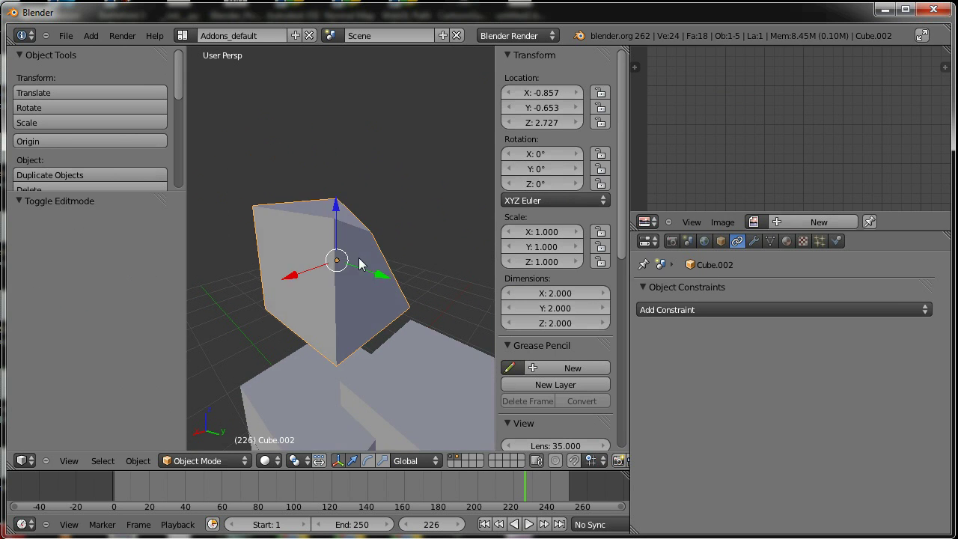
Select the top face, extrude it upward, then undo the extrusion and return to Object Mode
key(Tab)
right_click(363, 231)
shift+right_click(341, 204)
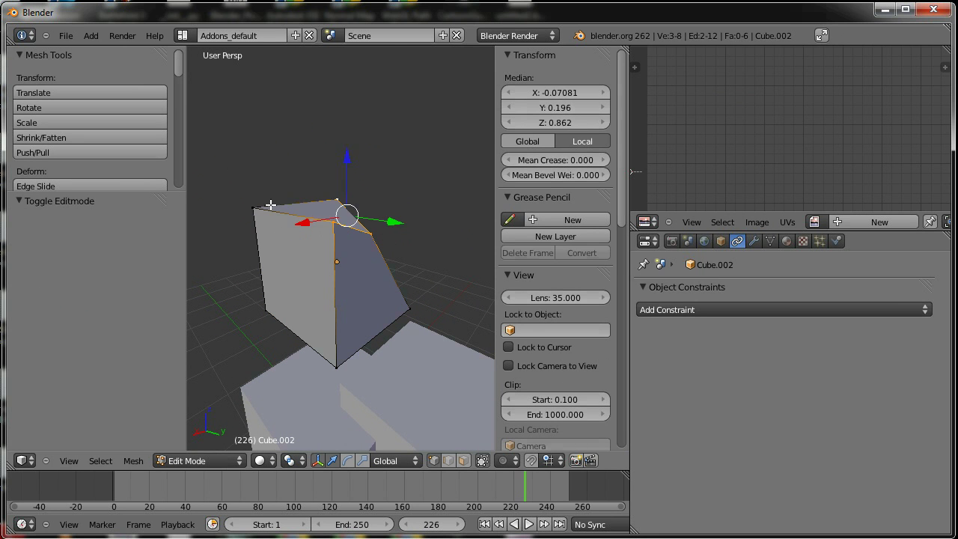
shift+right_click(255, 207)
key(e)
key(Return)
drag(120, 323, 77, 328)
key(ctrl+z)
key(ctrl+z)
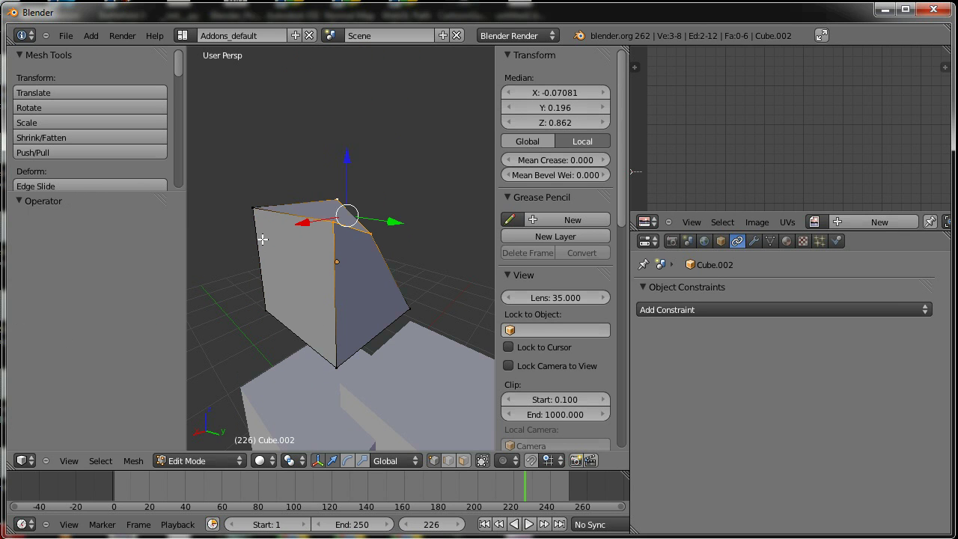
key(ctrl+z)
key(Tab)
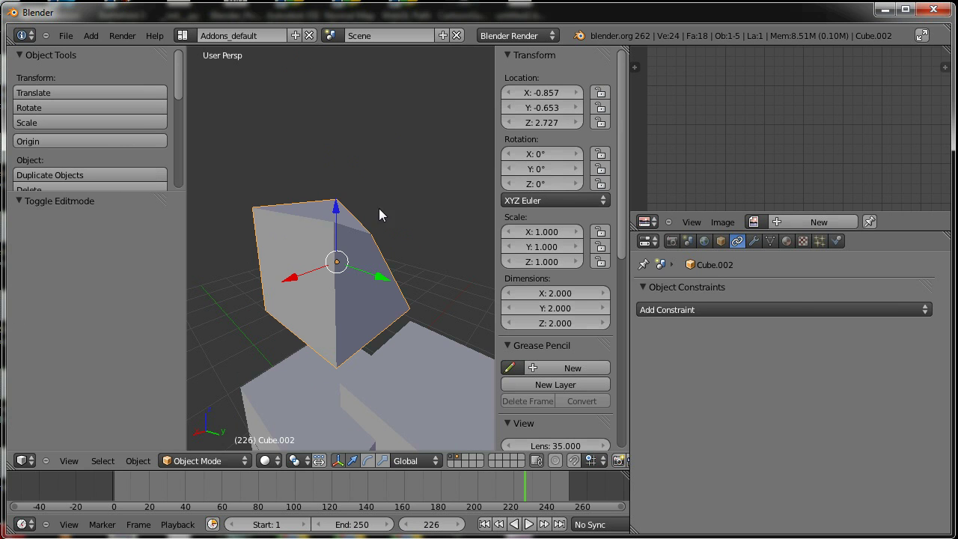
Start scaling the cube, cancel it, and orbit the view slightly
key(s)
key(Escape)
middle_drag(336, 261, 283, 341)
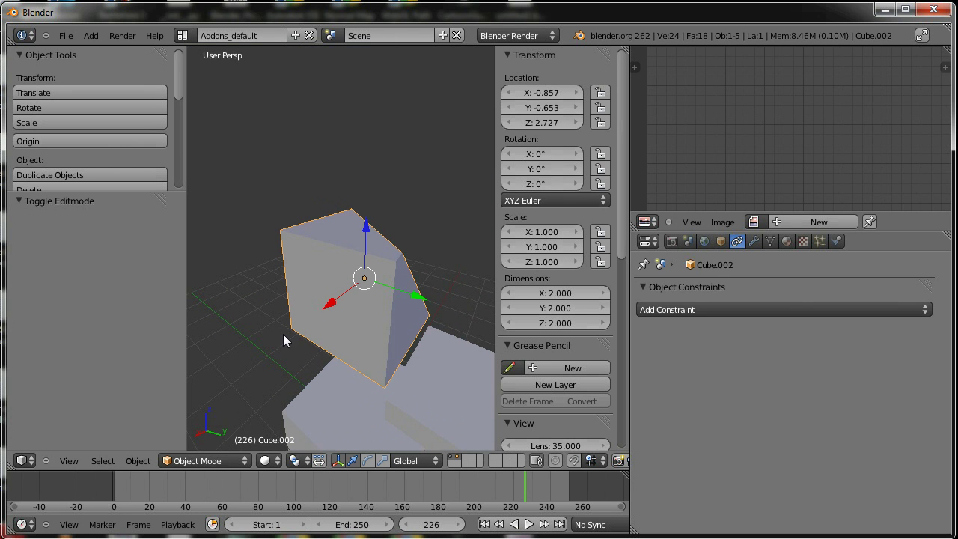
middle_drag(367, 348, 362, 325)
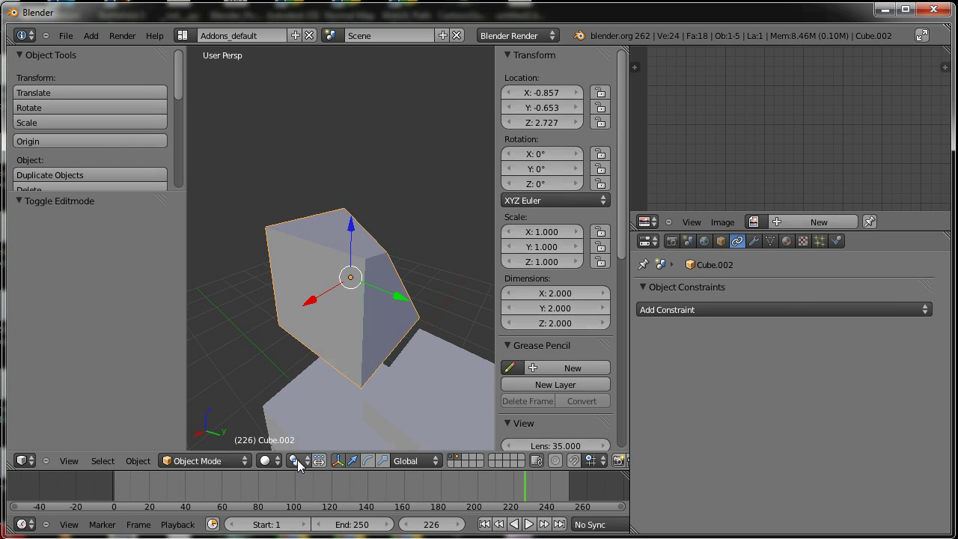
Change viewport shading to Wireframe, then to Bounding Box
click(265, 460)
click(284, 430)
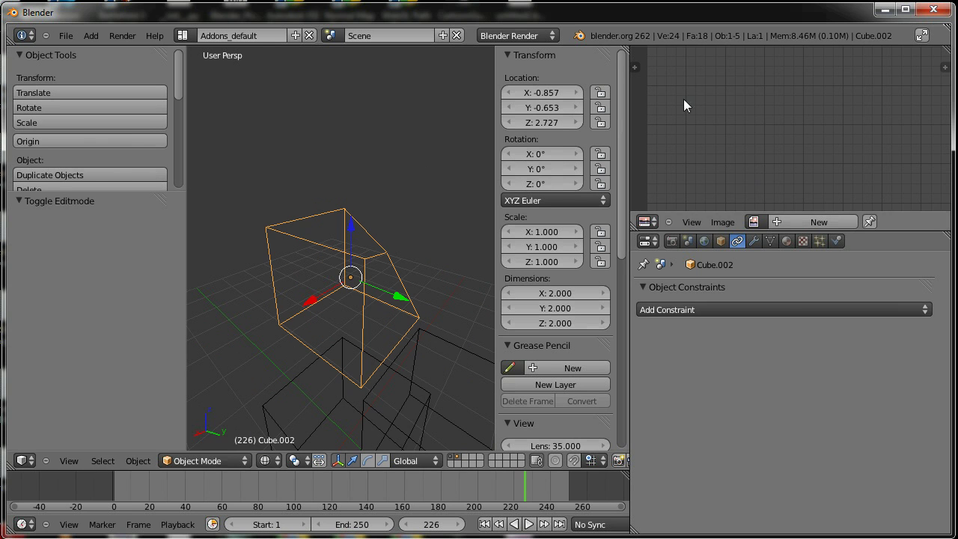
click(279, 459)
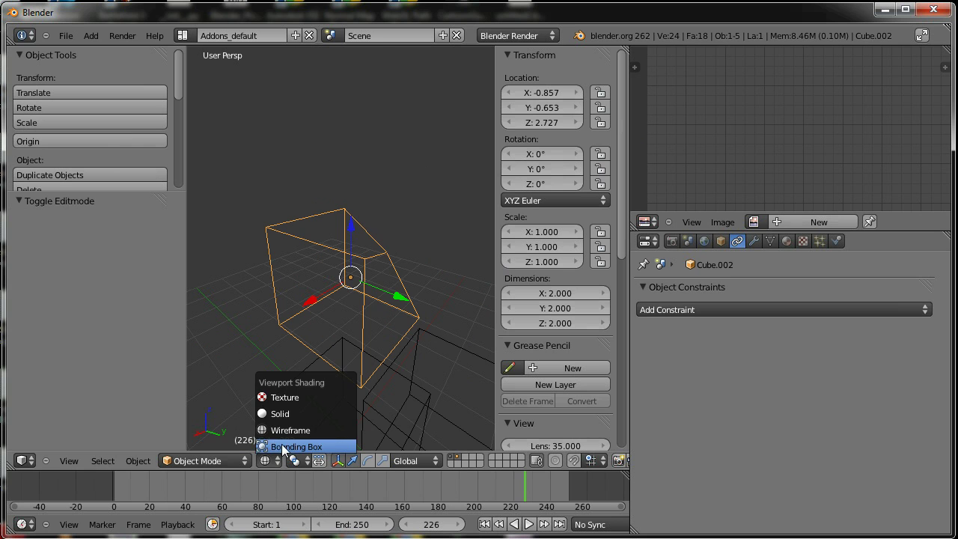
click(283, 447)
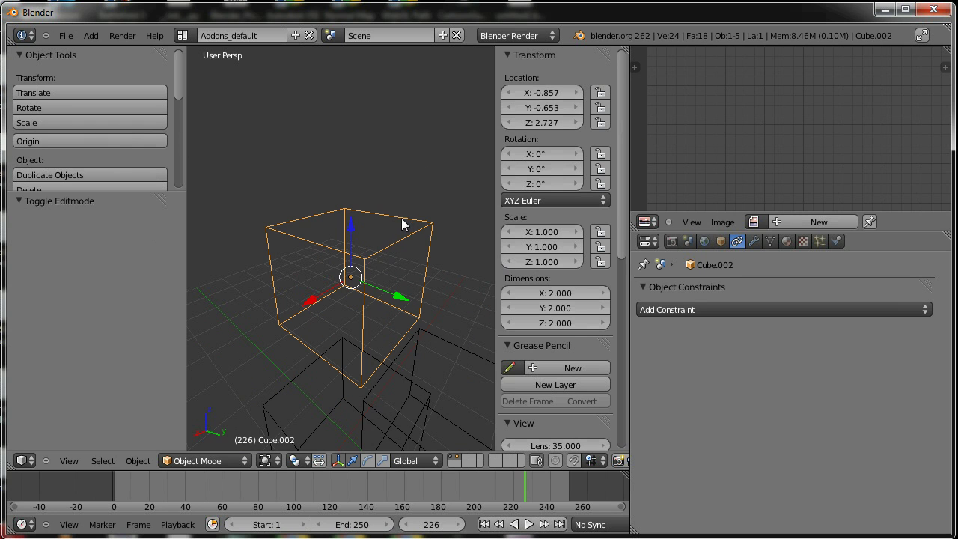
Drag the divider down to enlarge the image area, then select all of Cube.002's mesh in Edit Mode
drag(709, 228, 709, 372)
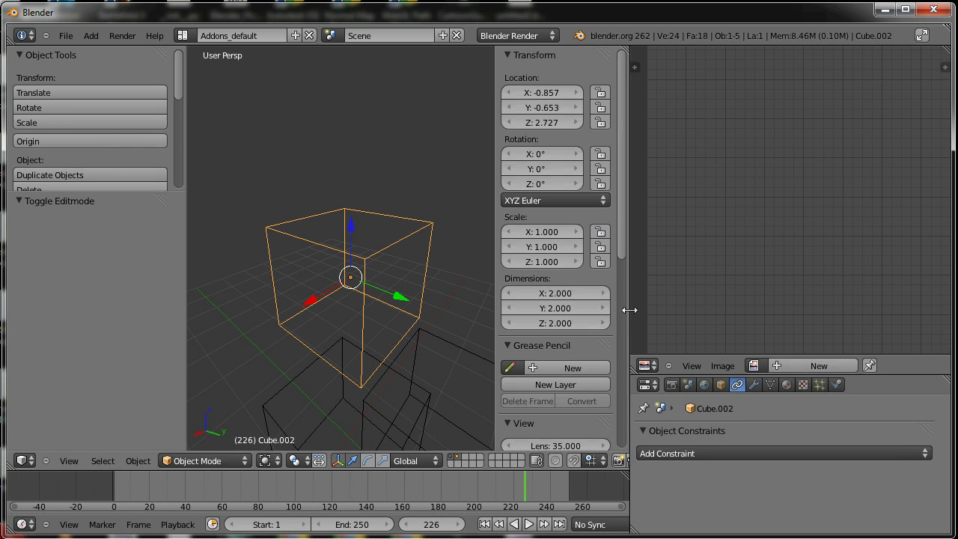
key(Tab)
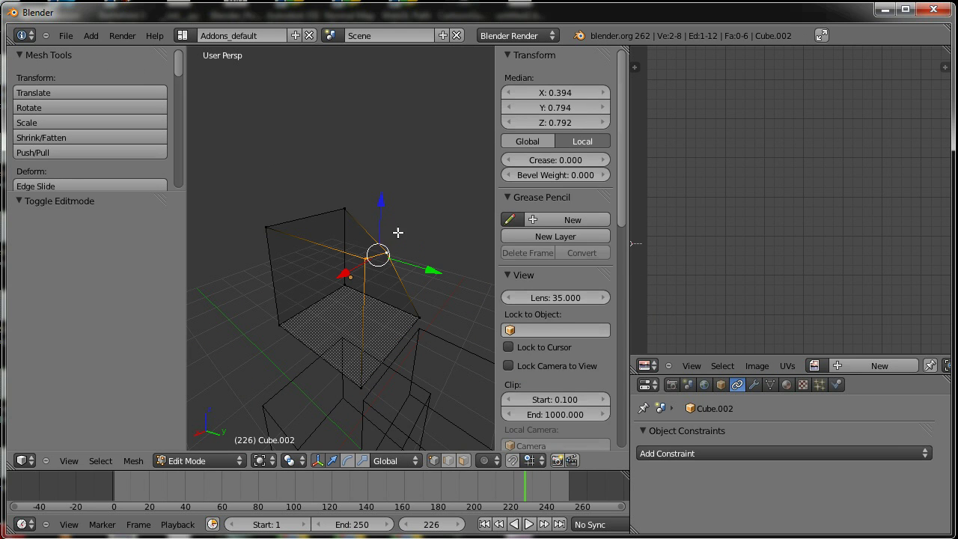
key(a)
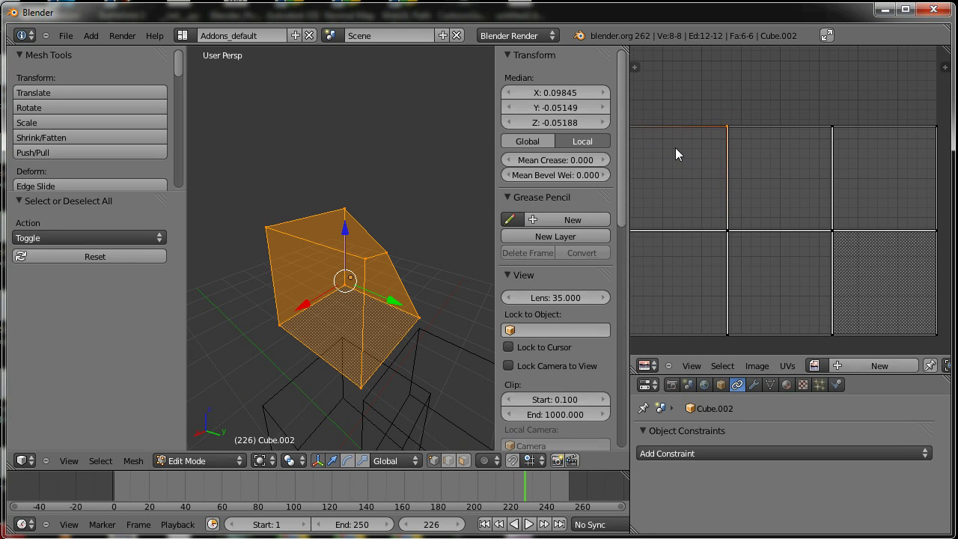
Toggle full-screen maximize on the UV layout, 3D view and properties areas
key(ctrl+Up)
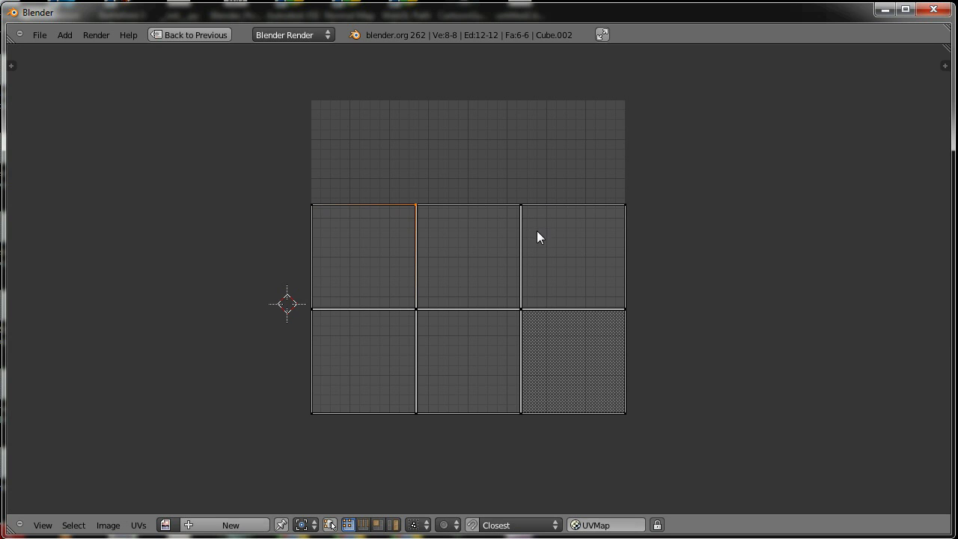
key(ctrl+Up)
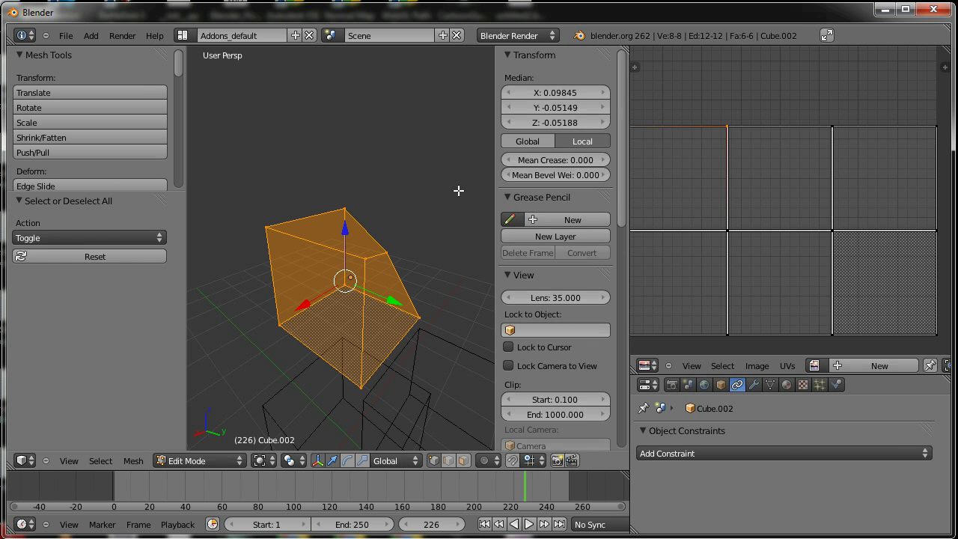
key(ctrl+Up)
key(ctrl+Up)
key(ctrl+Up)
key(ctrl+Up)
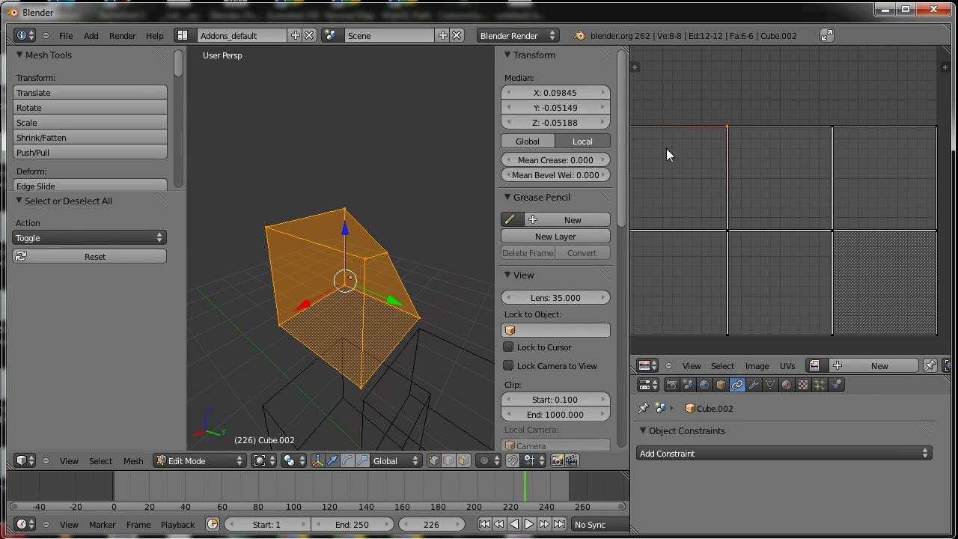
key(ctrl+Up)
key(ctrl+Up)
key(ctrl+Up)
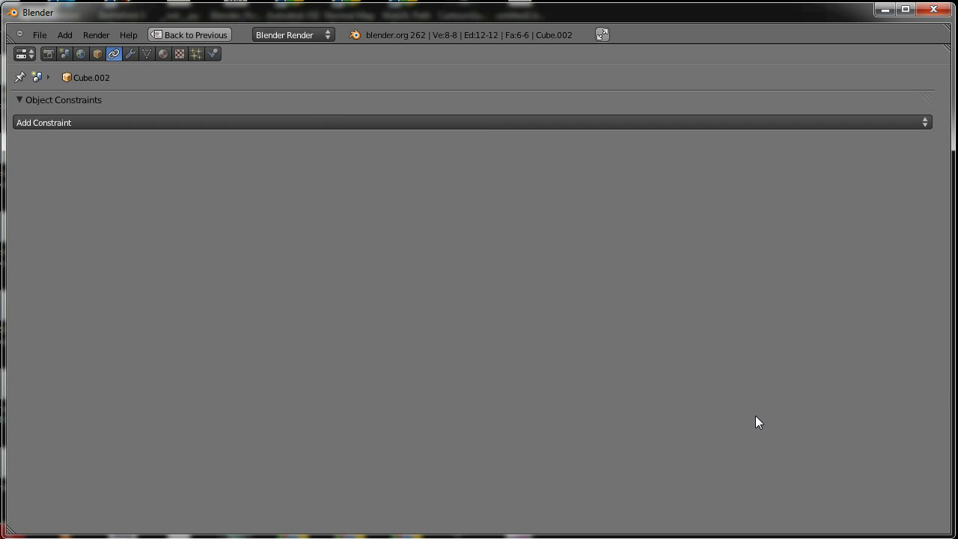
key(ctrl+Up)
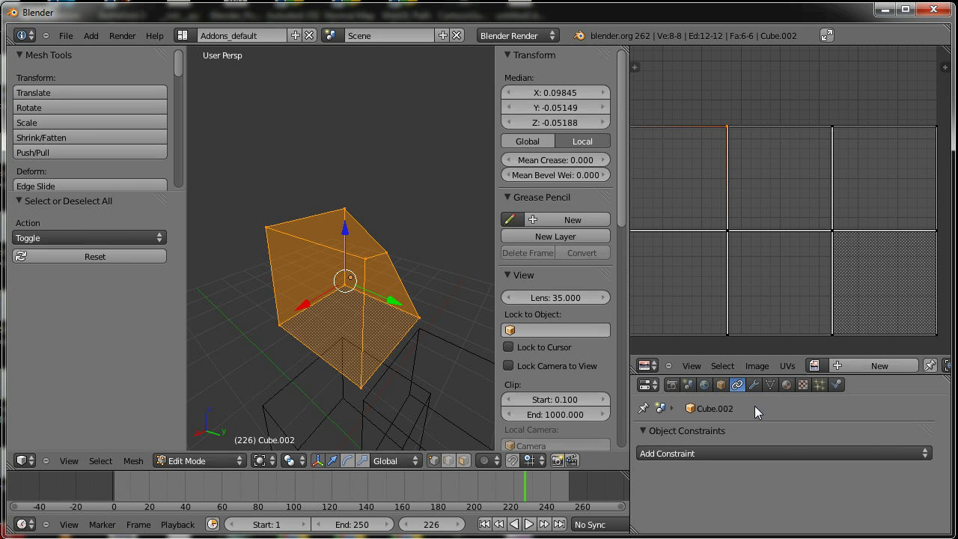
Maximize the UV editor, select the two top UV vertices, and nudge one into place
key(ctrl+Up)
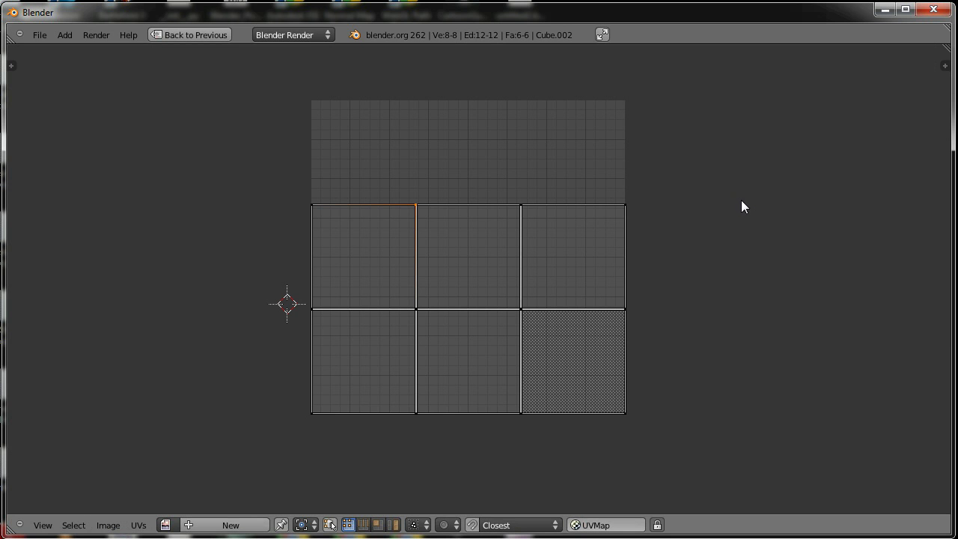
key(g)
key(Escape)
right_click(416, 204)
key(g)
key(Escape)
key(g)
key(Escape)
right_click(525, 205)
key(g)
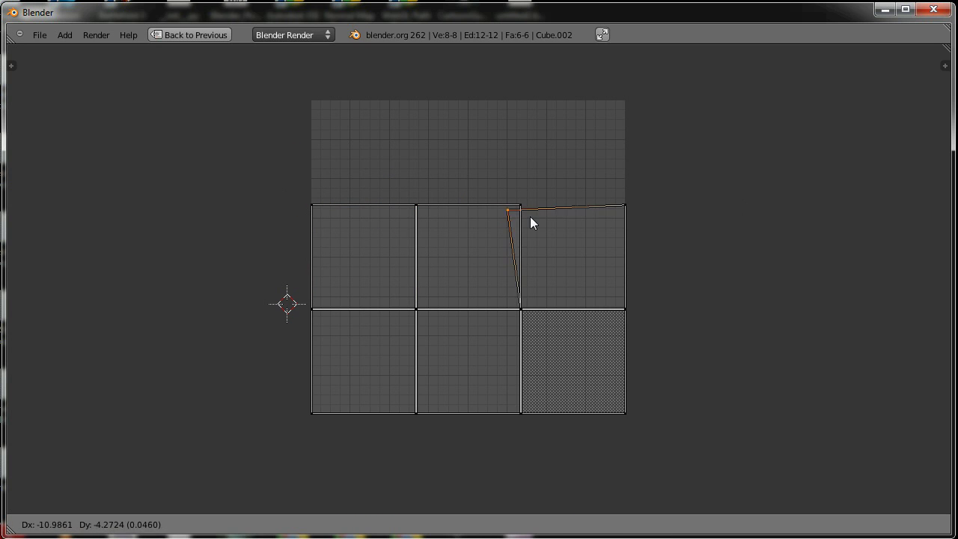
click(529, 207)
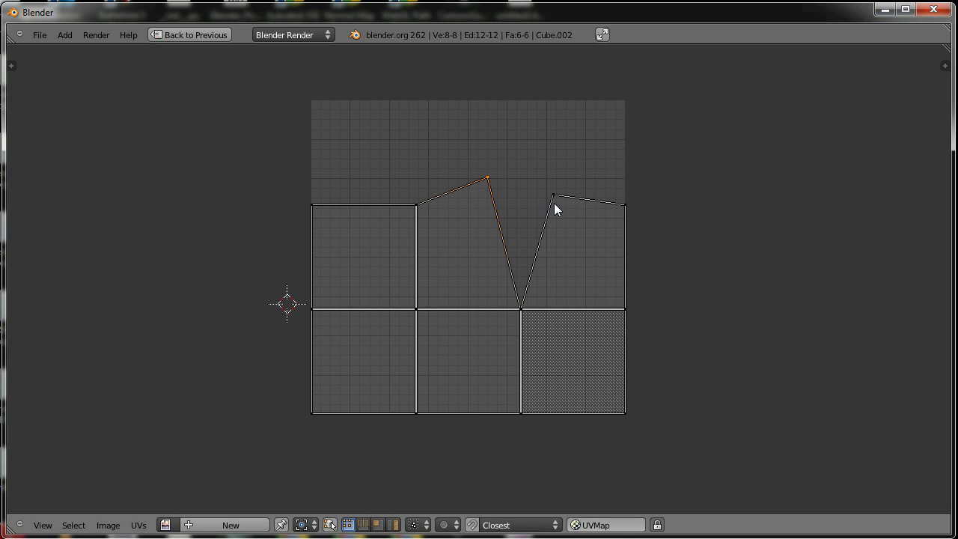
Scale the two top UV vertices to 0, show the F6 redo panel, and restore the layout
key(s)
key(0)
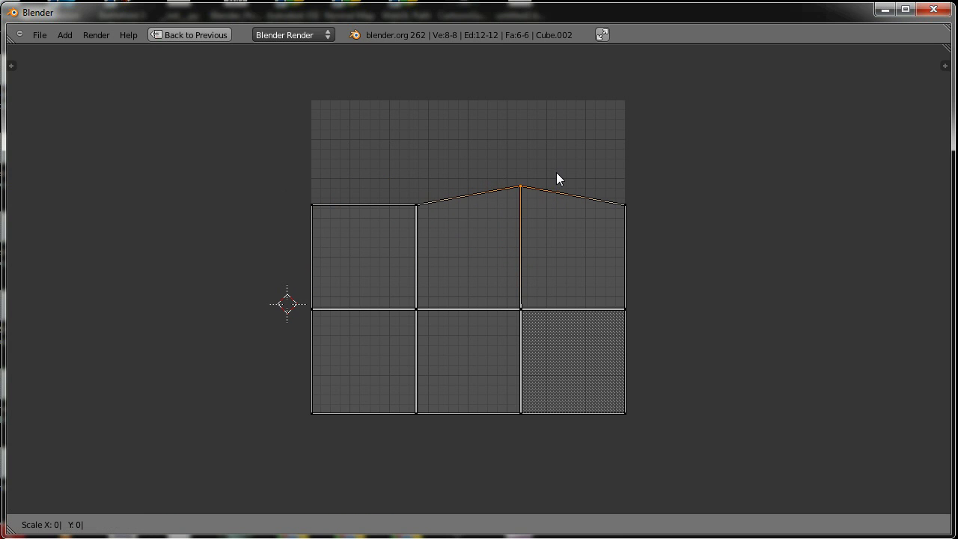
key(Return)
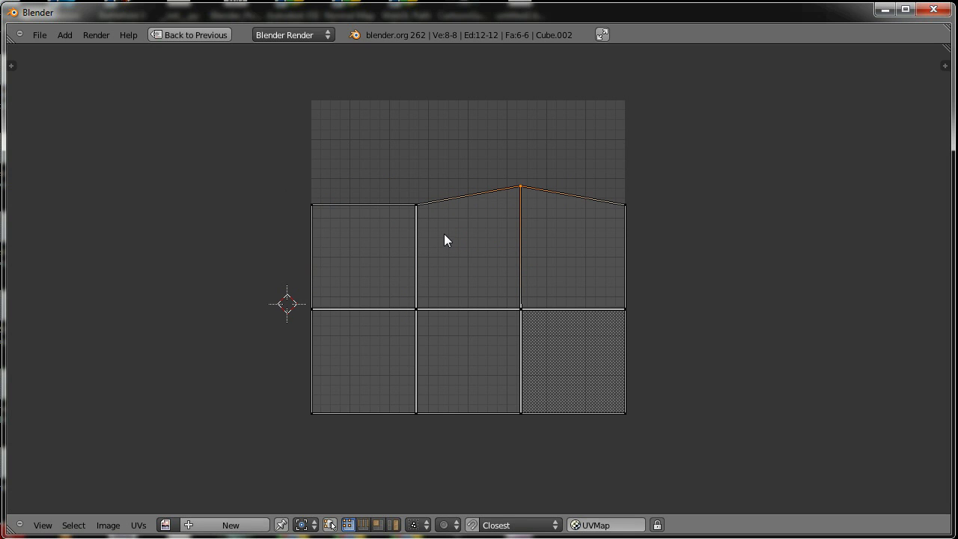
key(F6)
key(F6)
key(F6)
key(ctrl+Up)
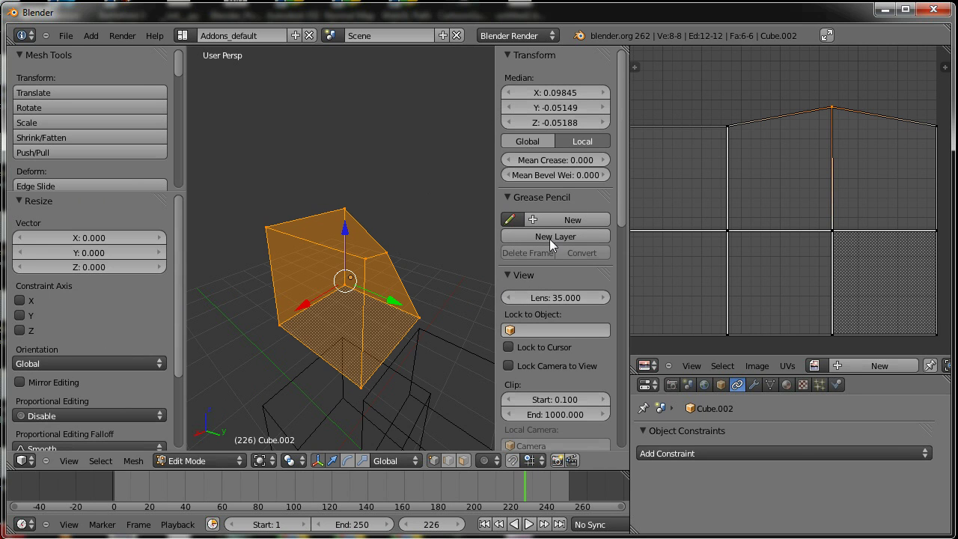
Set the last resize's Z factor to 0, then flip the tool shelf sides and back
key(F5)
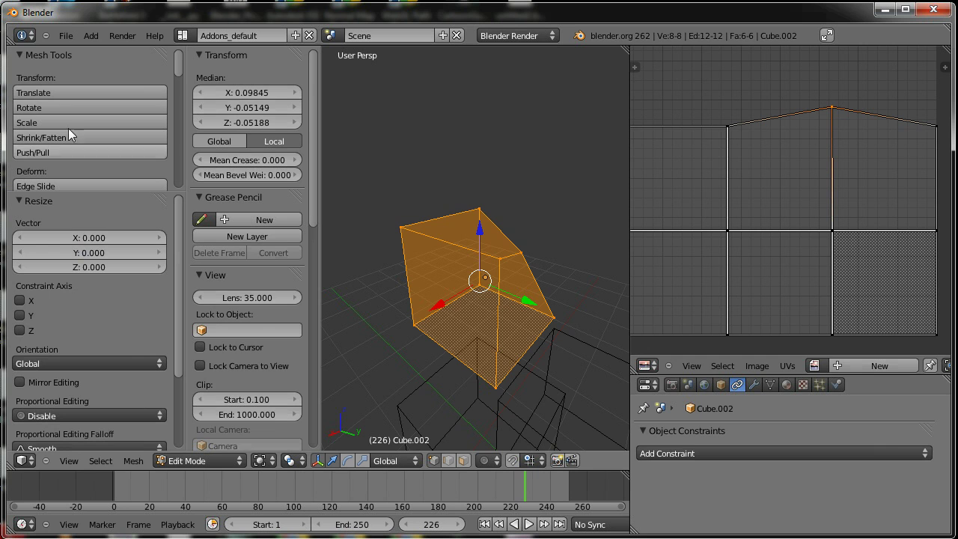
click(102, 266)
key(Return)
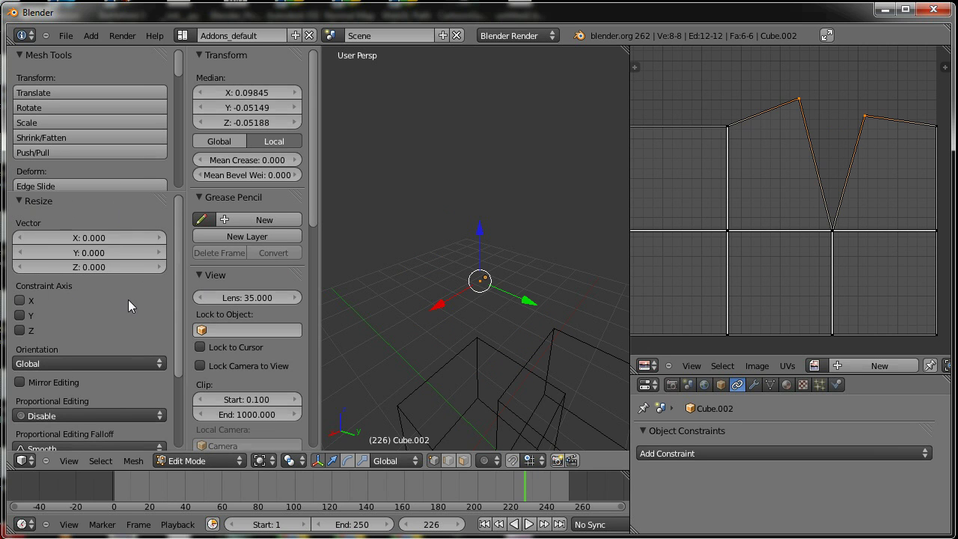
click(111, 199)
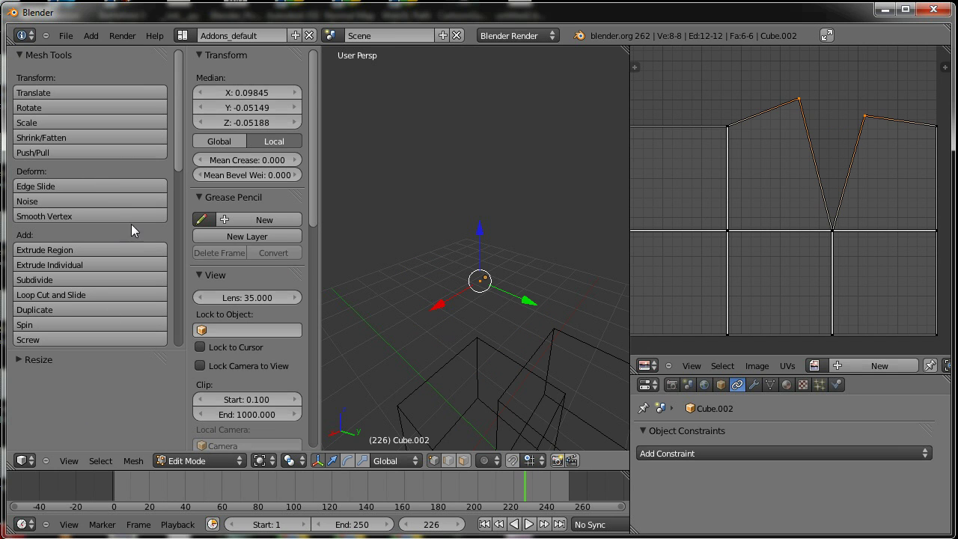
key(F5)
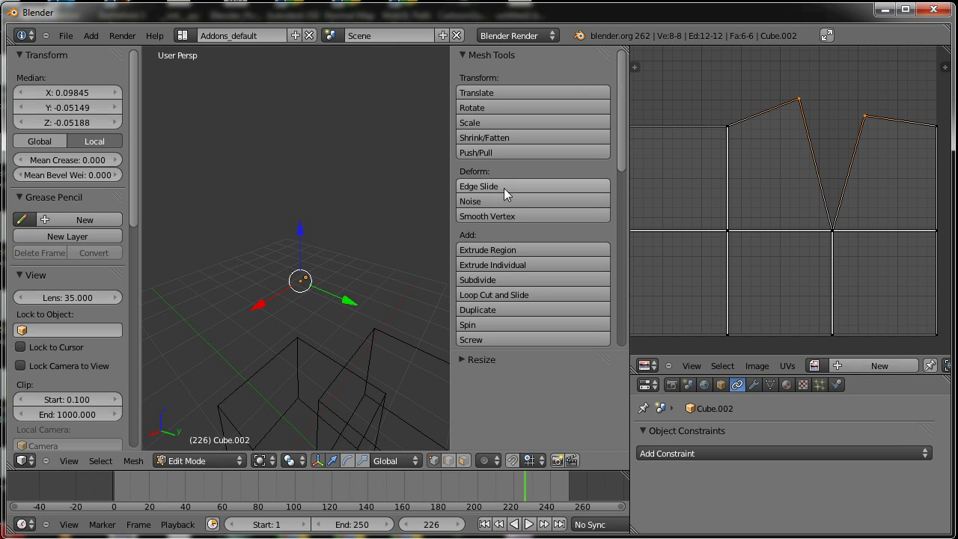
key(F5)
key(F5)
key(F5)
key(F5)
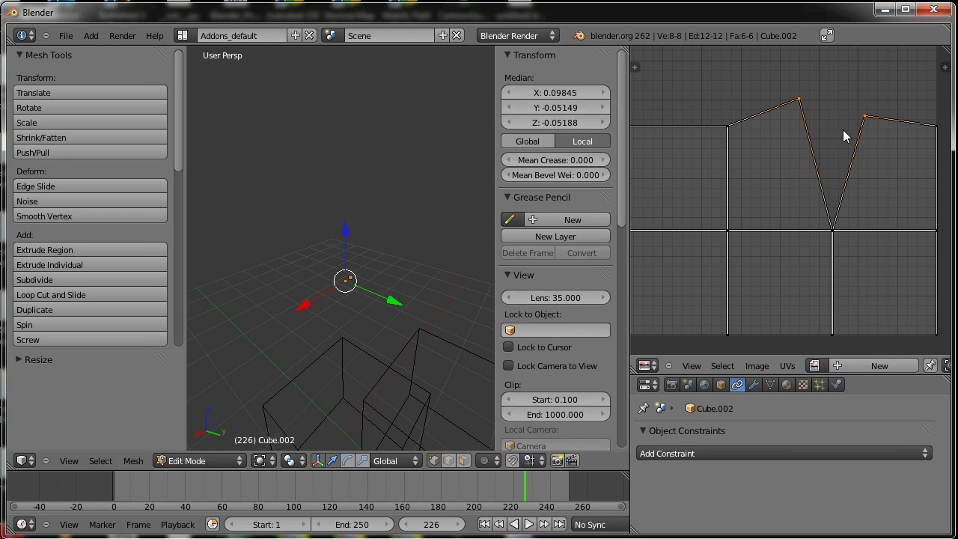
Scale the two top UV vertices to 0 so they merge into one central peak
key(s)
key(0)
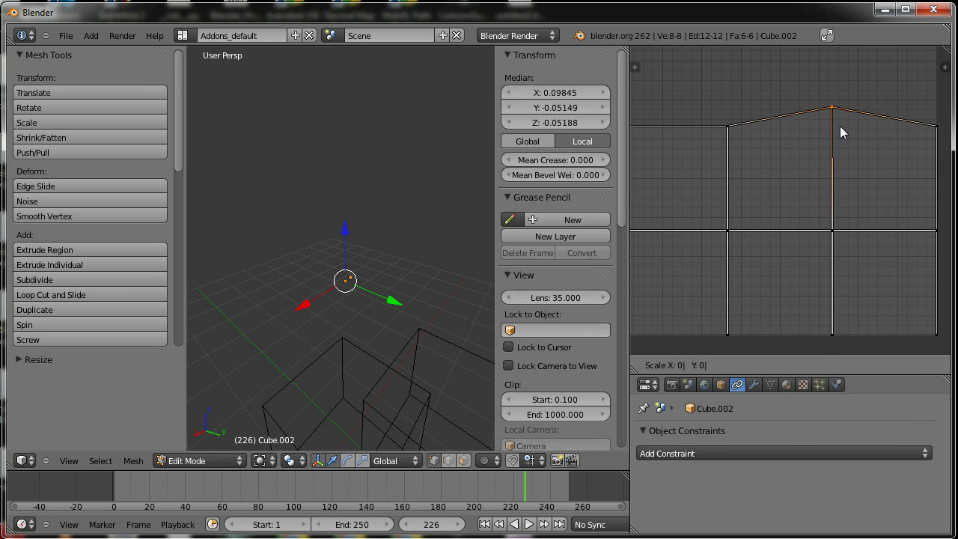
key(Return)
Use Repeat History (F3) to toggle out of Edit Mode back to Object Mode
key(F3)
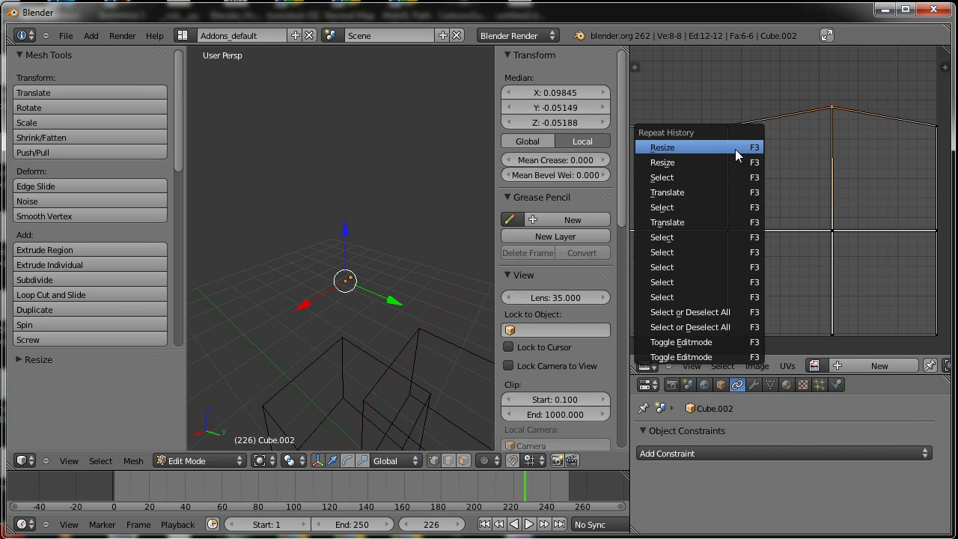
key(F3)
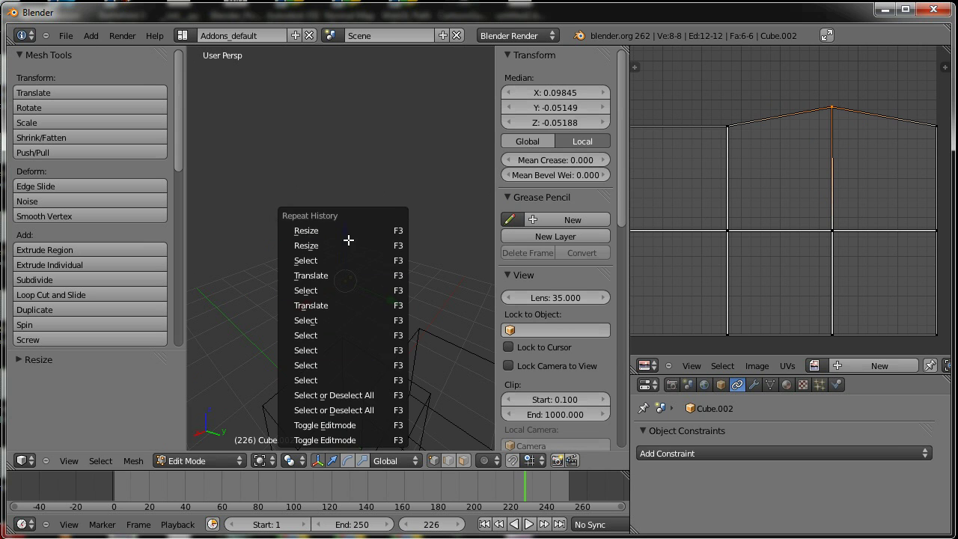
key(Escape)
Return to Object Mode and delete Cube.001, keeping only the original cube
key(Tab)
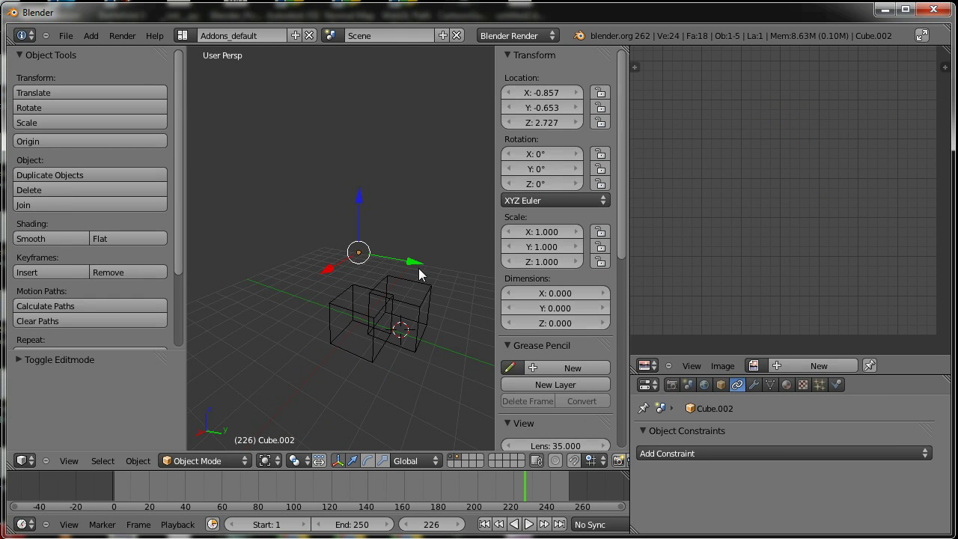
scroll(382, 300, up, 3)
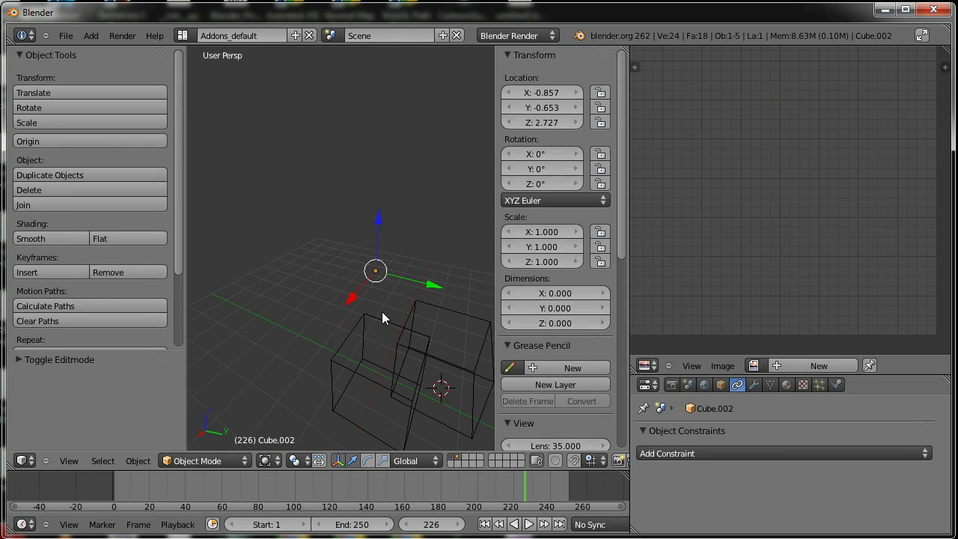
right_click(404, 337)
scroll(386, 319, down, 1)
scroll(359, 304, down, 2)
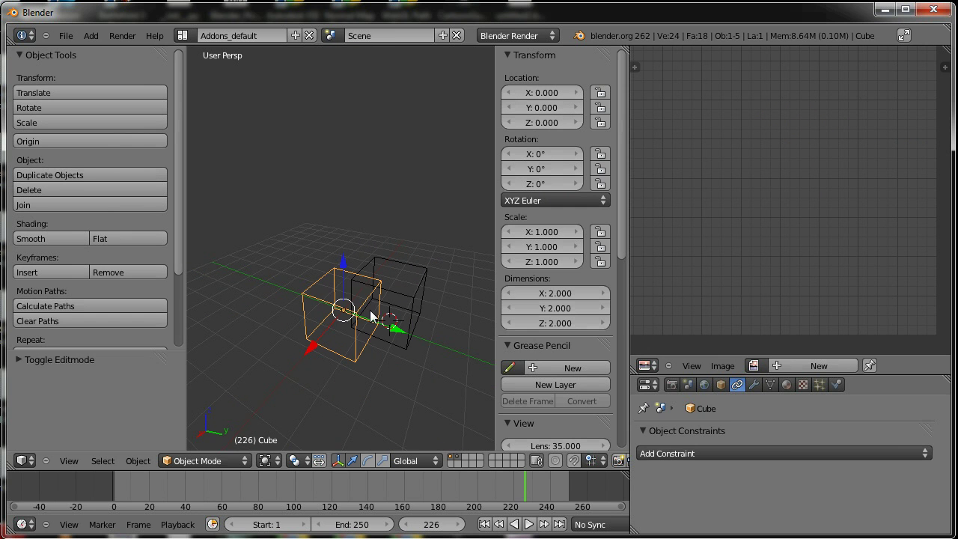
middle_drag(348, 329, 315, 341)
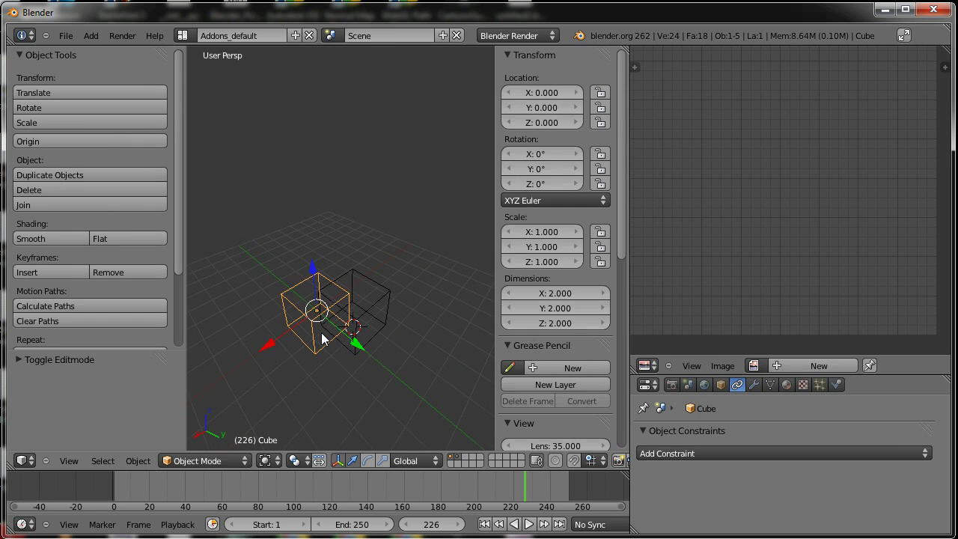
right_click(389, 291)
key(x)
click(391, 296)
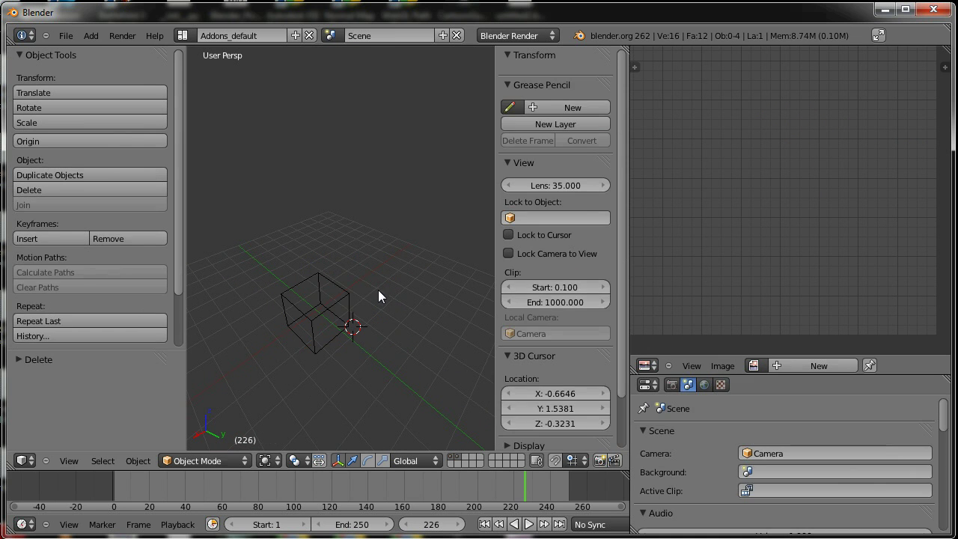
Duplicate the remaining cube with Shift+D, constrained to X, and place the copy at X -2.751
mouse_move(244, 356)
middle_down()
mouse_move(355, 334)
mouse_move(380, 315)
mouse_move(367, 298)
mouse_move(354, 301)
mouse_move(322, 329)
mouse_move(329, 310)
middle_up()
right_click(350, 315)
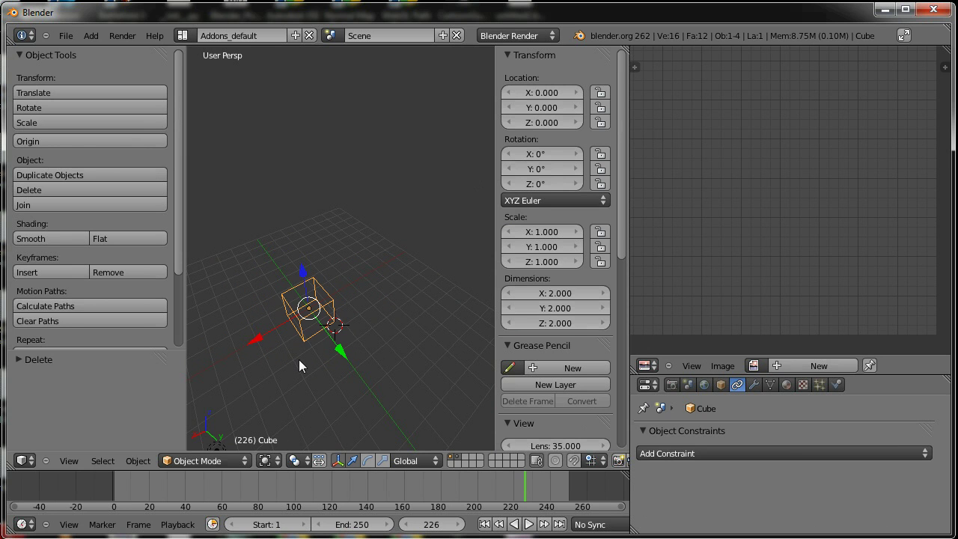
key(shift+d)
key(x)
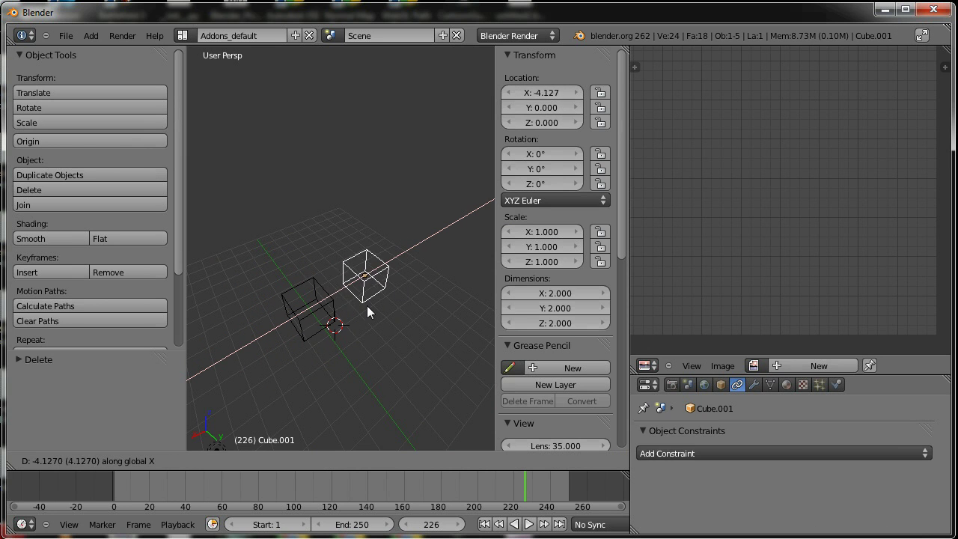
click(357, 321)
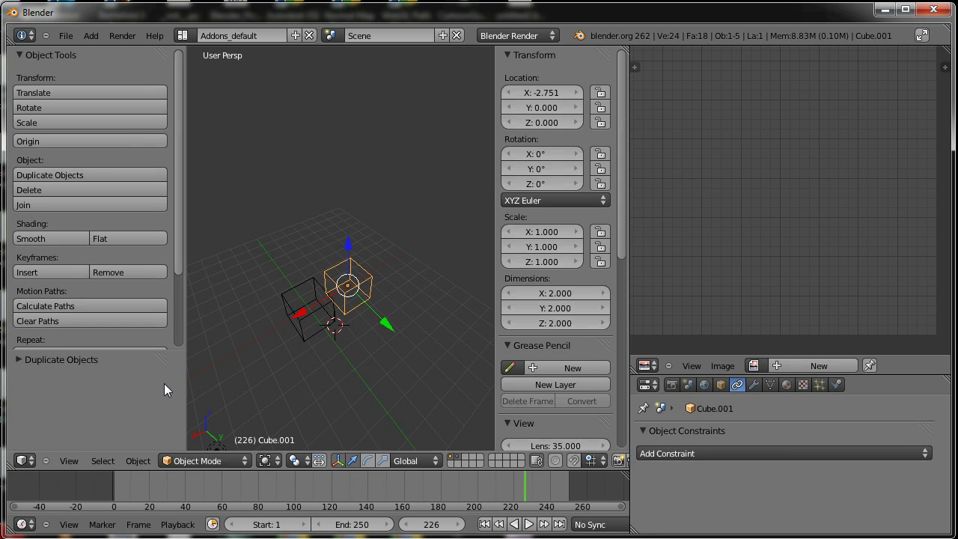
Expand the Duplicate Objects operator panel and give it more room to show its settings
click(24, 360)
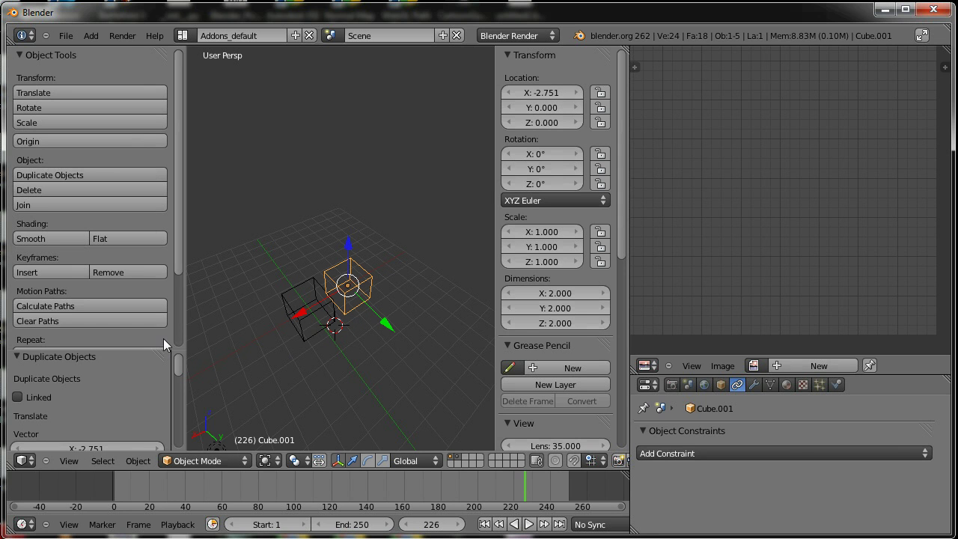
drag(175, 353, 175, 348)
scroll(179, 355, down, 1)
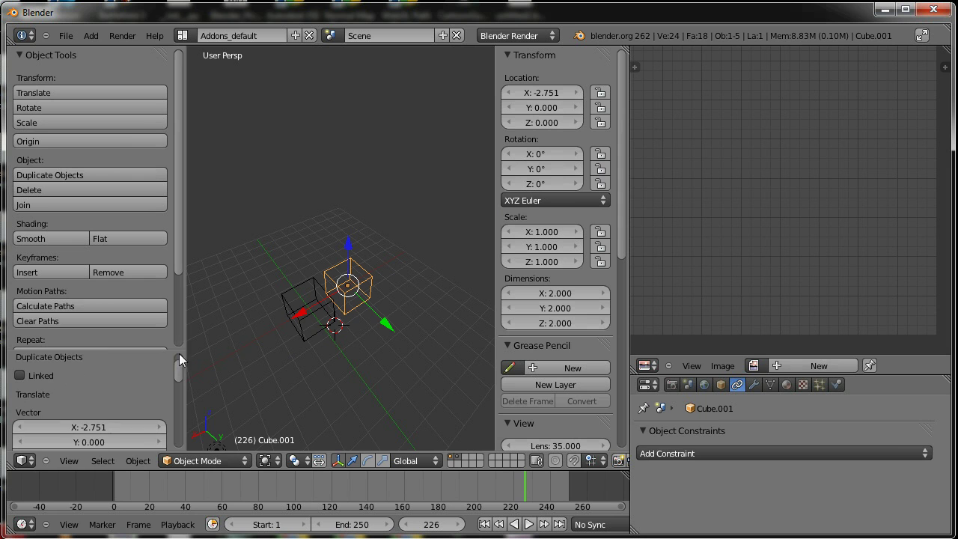
scroll(179, 353, up, 1)
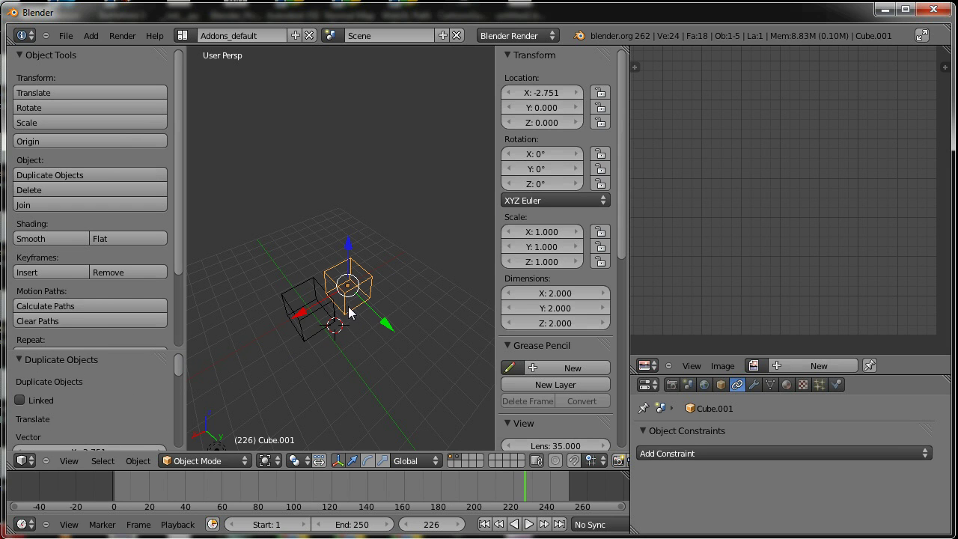
Repeat Duplicate Objects twice from Repeat History to add more cubes along X
key(F3)
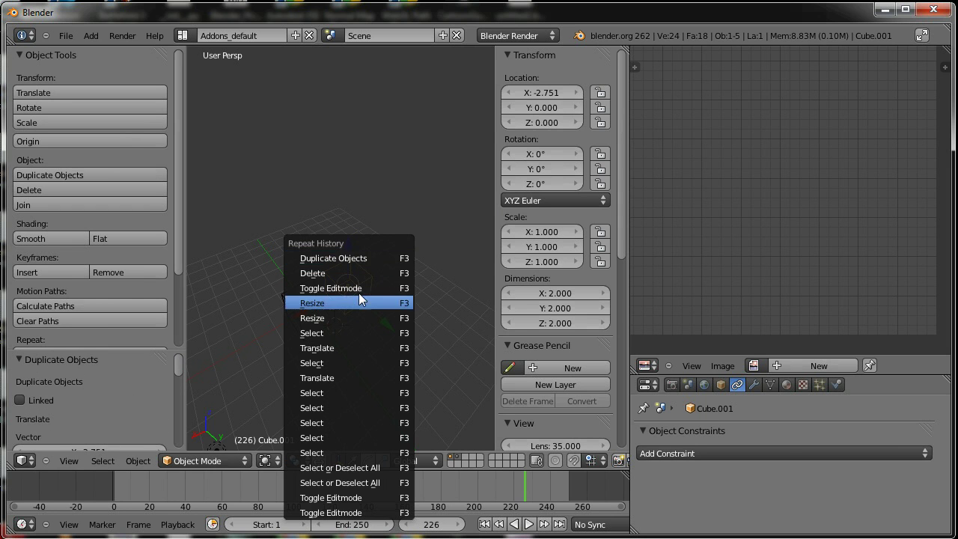
click(371, 259)
key(F3)
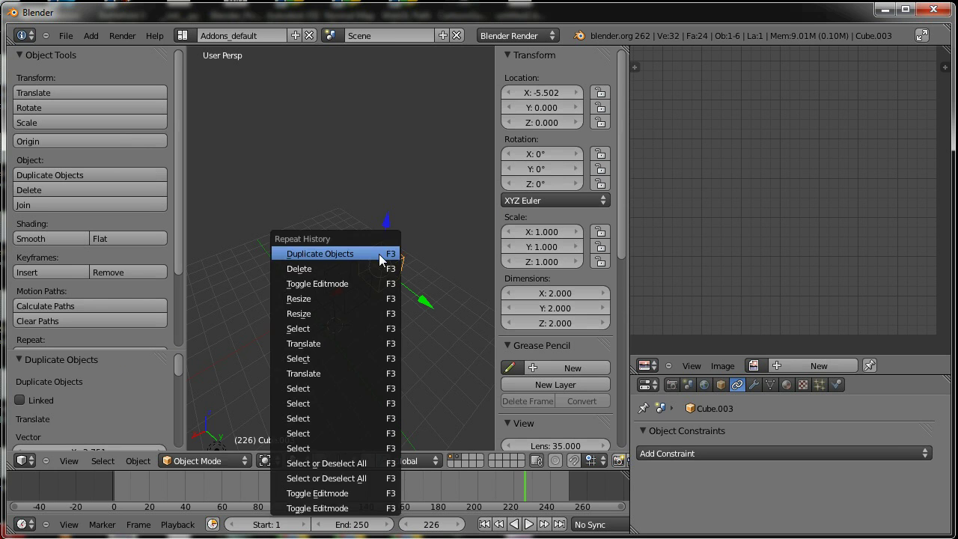
click(378, 258)
middle_drag(378, 257, 368, 245)
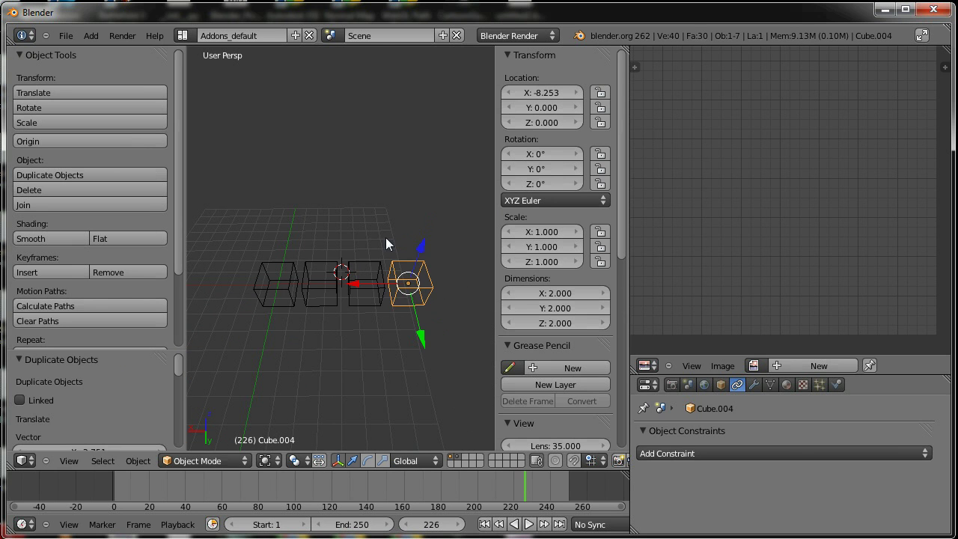
Repeat the duplicate with Shift+R until the row ends with Cube.009 at X -22.008
key(shift+r)
key(shift+r)
key(shift+r)
mouse_move(427, 221)
middle_down()
mouse_move(331, 232)
mouse_move(336, 265)
middle_up()
key(shift+r)
key(shift+r)
mouse_move(394, 262)
middle_down()
mouse_move(320, 242)
mouse_move(317, 285)
middle_up()
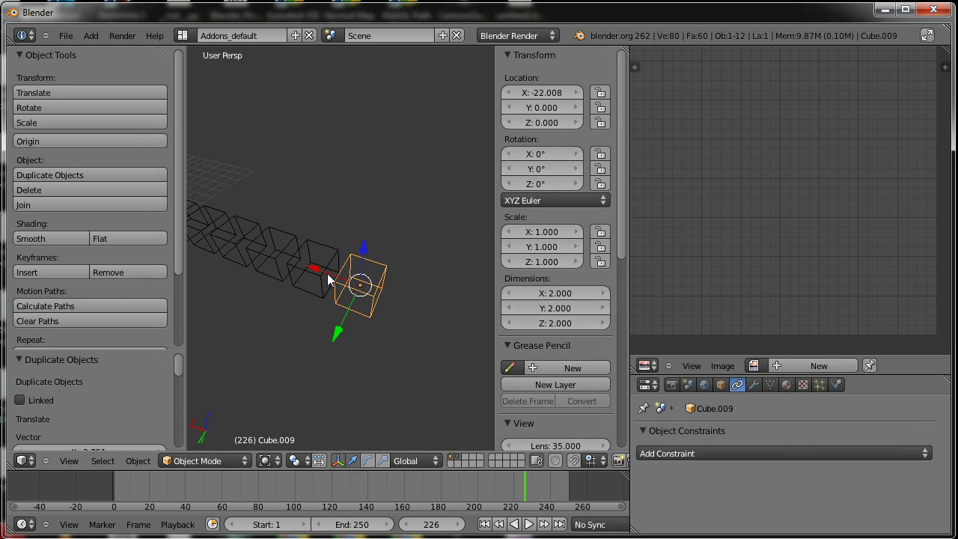
Replay Toggle Editmode from Repeat History so Cube.009's 8-vertex mesh opens in Edit Mode
key(F3)
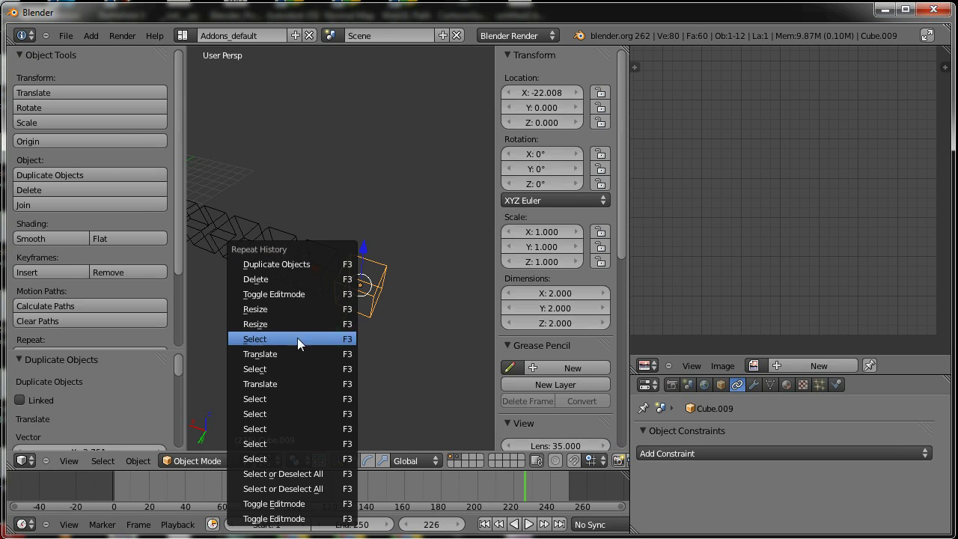
click(306, 323)
mouse_move(313, 324)
middle_down()
mouse_move(364, 272)
mouse_move(228, 291)
mouse_move(253, 289)
mouse_move(285, 307)
middle_up()
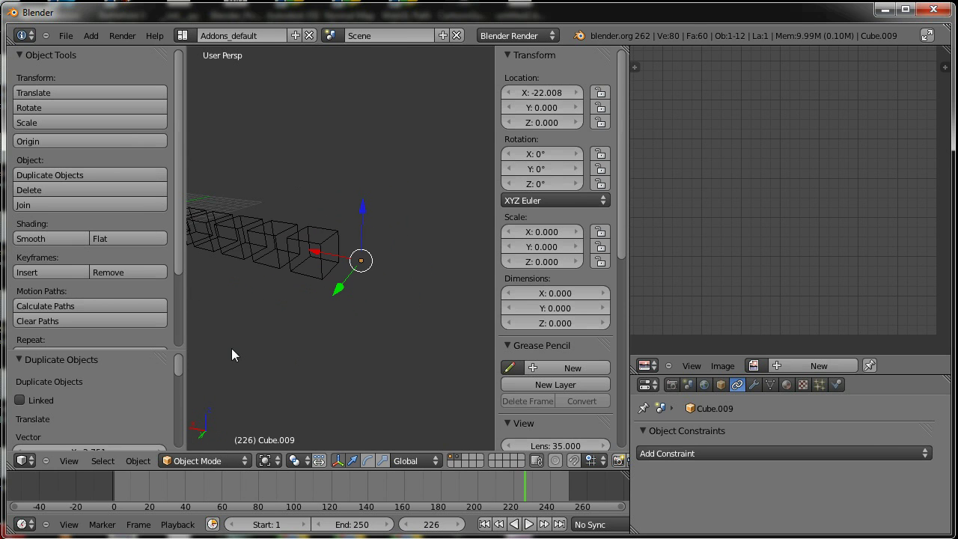
scroll(136, 416, down, 3)
scroll(136, 416, down, 3)
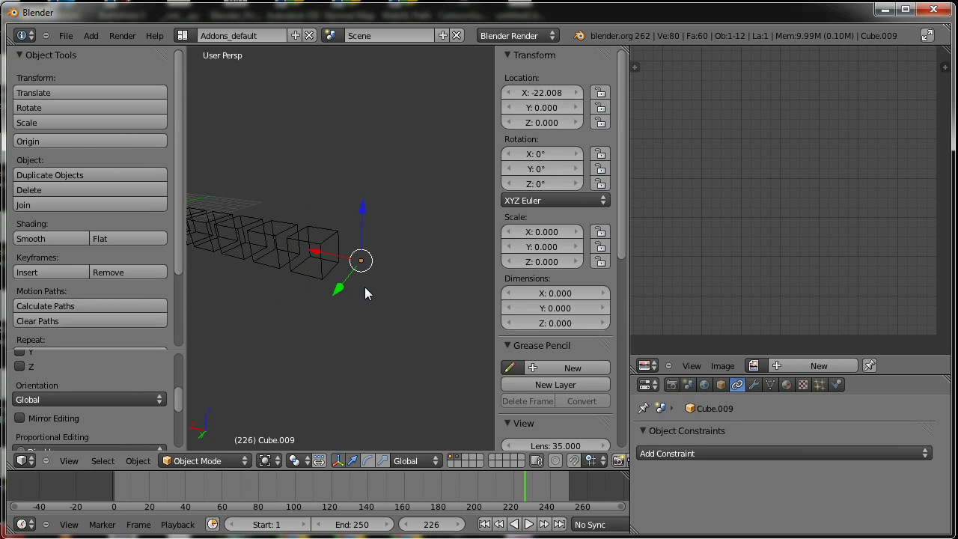
key(F3)
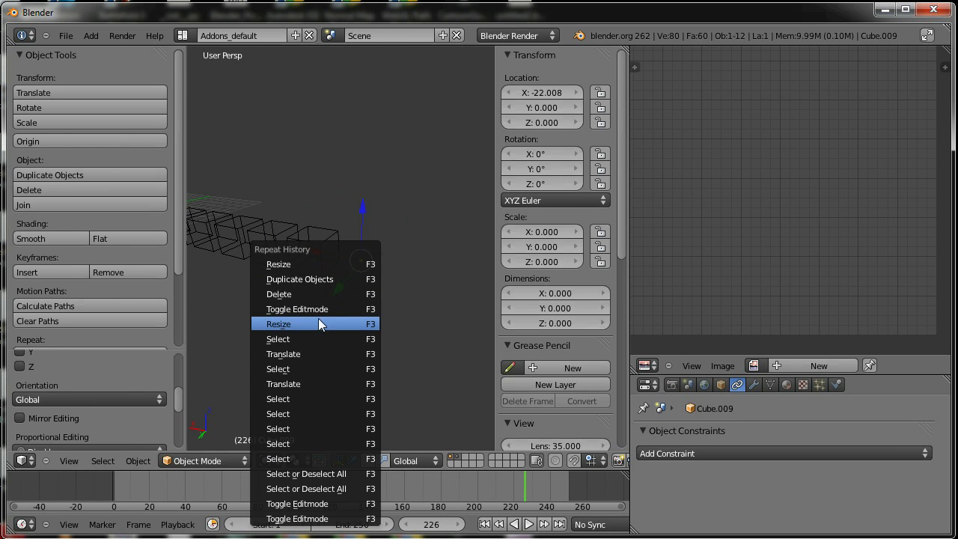
click(329, 308)
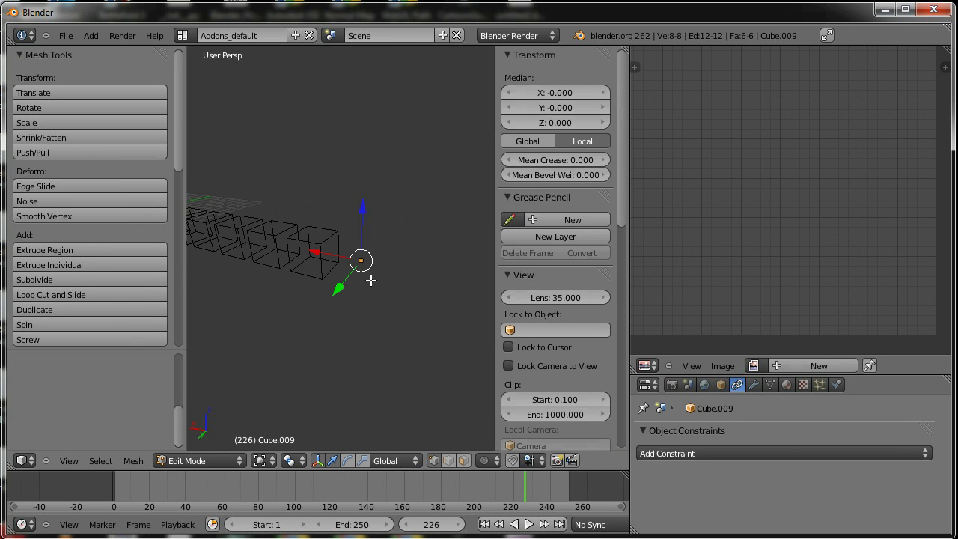
key(F3)
key(F3)
Scale Cube.009's mesh, leaving it collapsed to a single point with zero dimensions
middle_drag(361, 266, 368, 280)
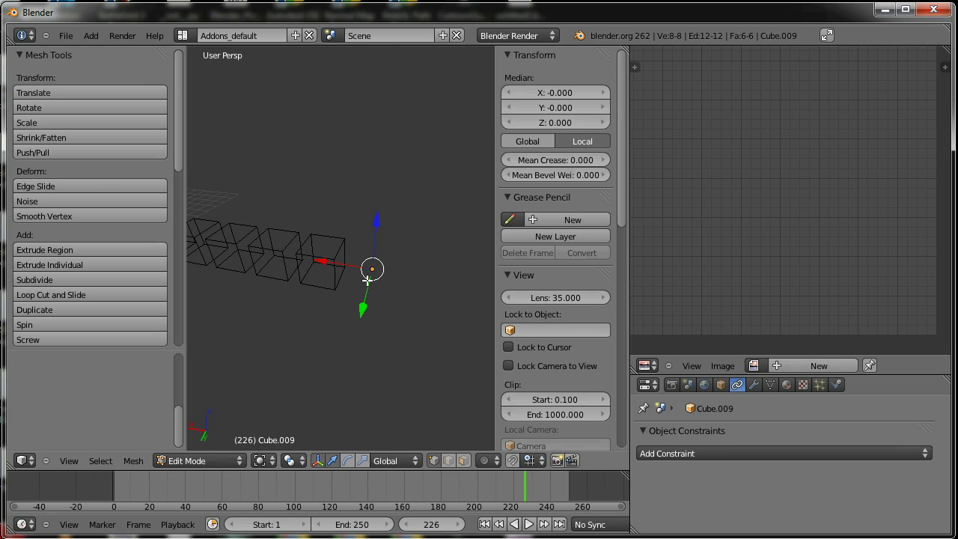
key(s)
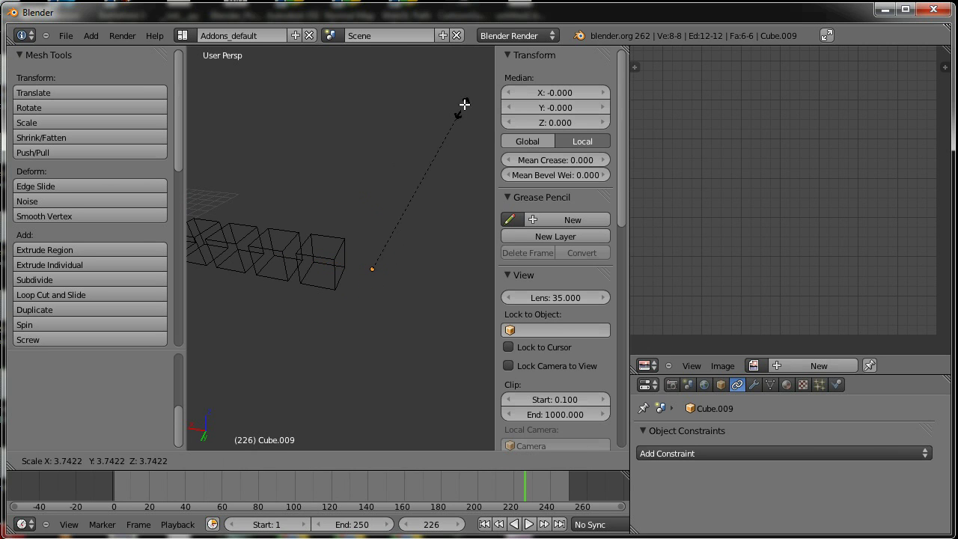
click(469, 106)
scroll(557, 299, down, 4)
scroll(558, 299, up, 4)
key(s)
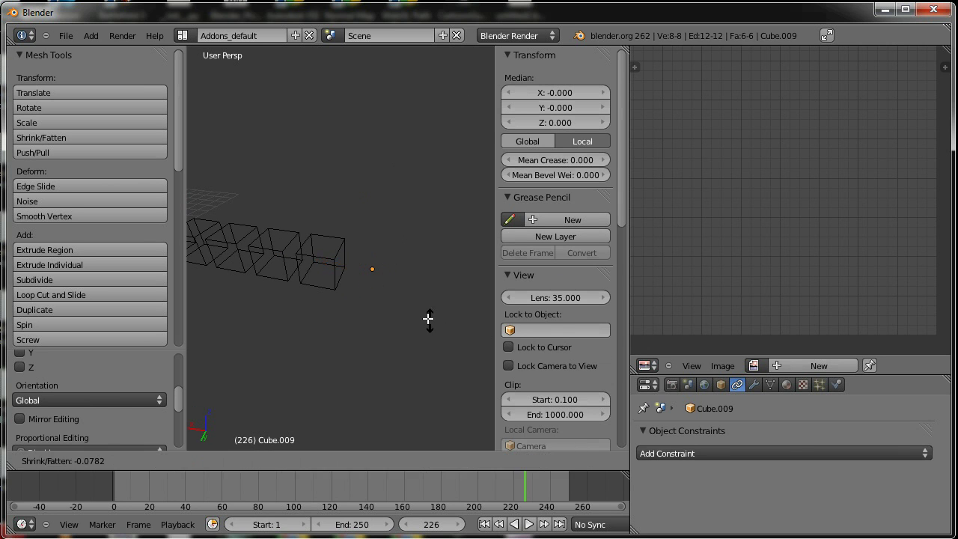
key(Escape)
Toggle Cube.009 to Object Mode and back into Edit Mode, then begin another scale
key(Tab)
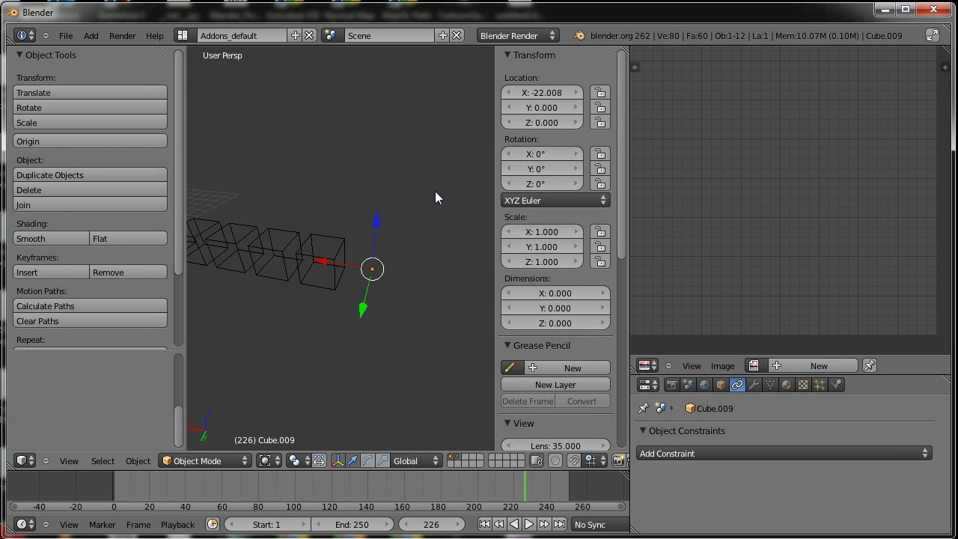
key(Tab)
key(s)
mouse_move(341, 310)
middle_down()
mouse_move(455, 293)
mouse_move(436, 231)
mouse_move(384, 253)
middle_up()
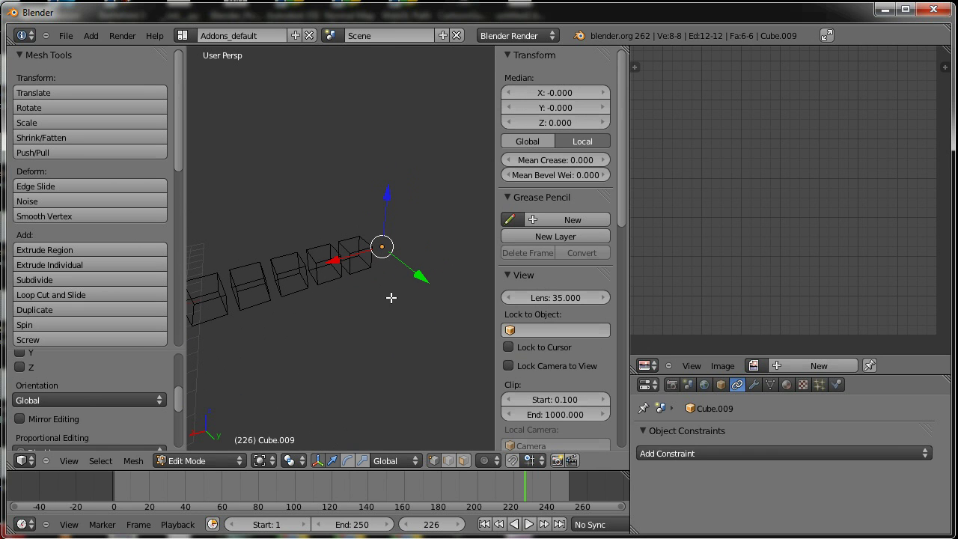
shift+drag(626, 49, 554, 127)
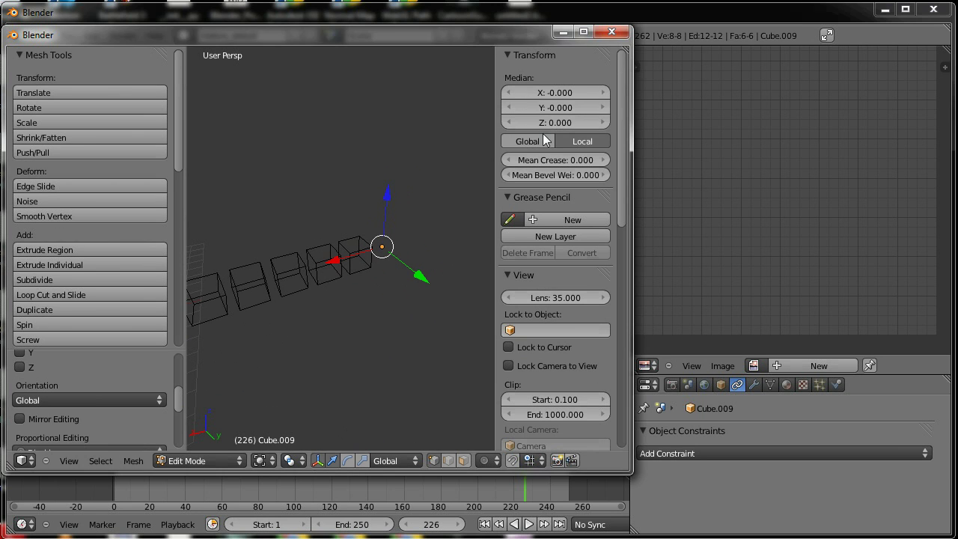
drag(532, 31, 659, 80)
click(727, 68)
ctrl+drag(616, 62, 741, 133)
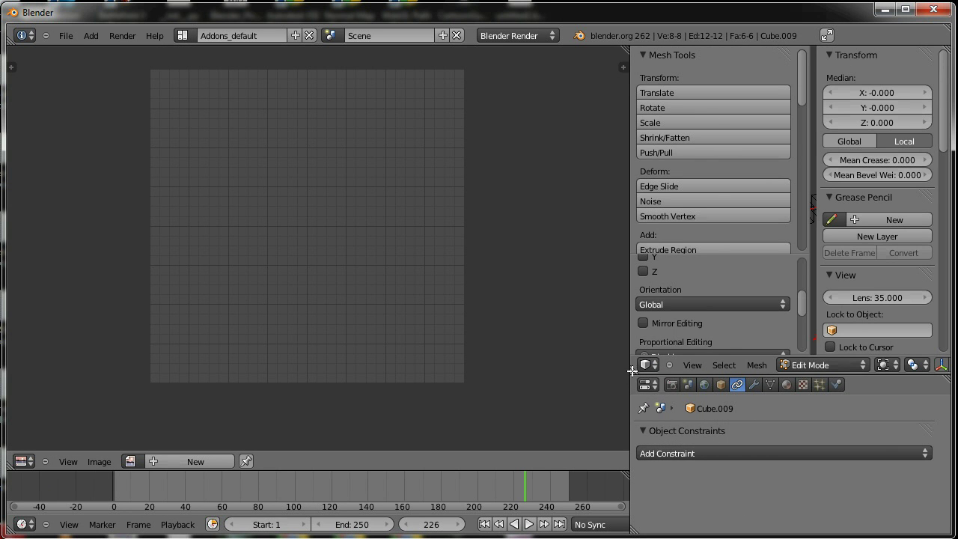
ctrl+drag(633, 374, 581, 390)
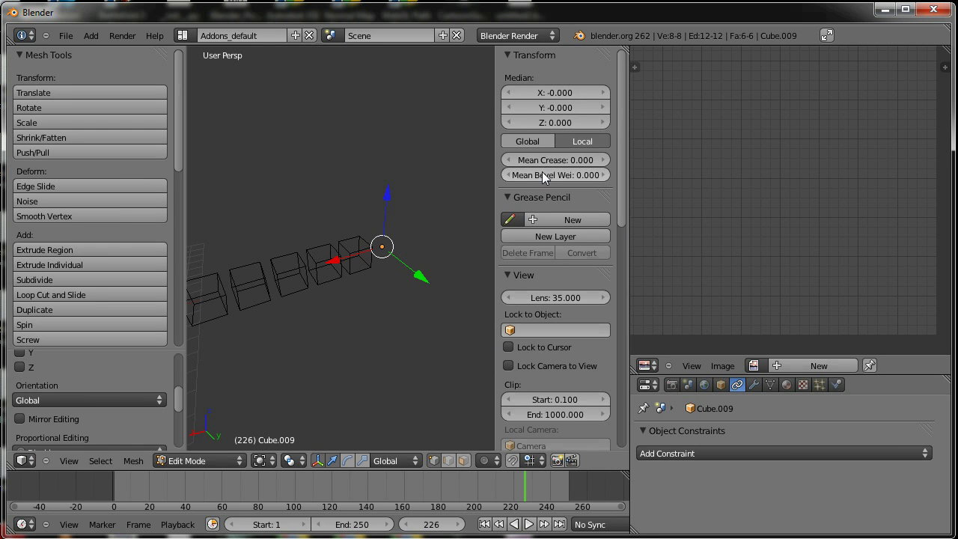
key(F6)
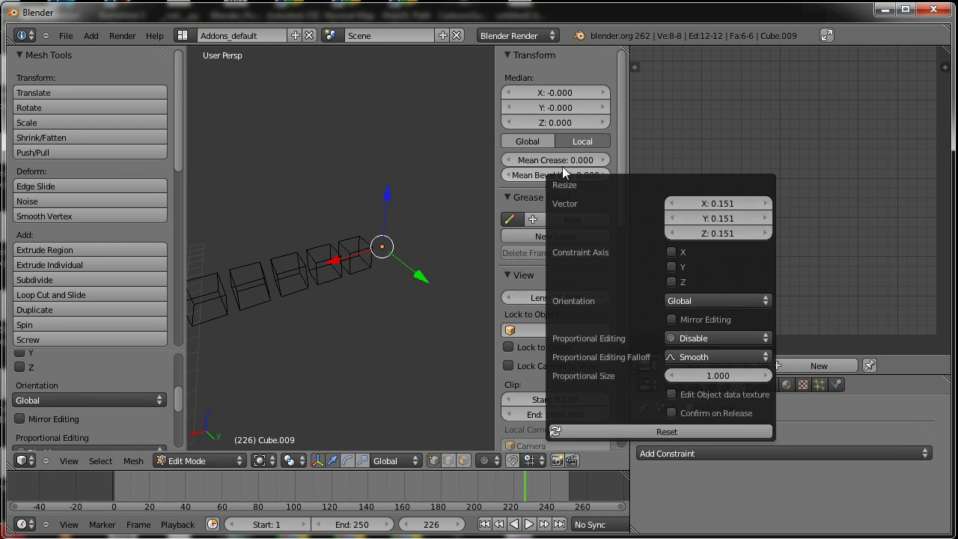
key(F6)
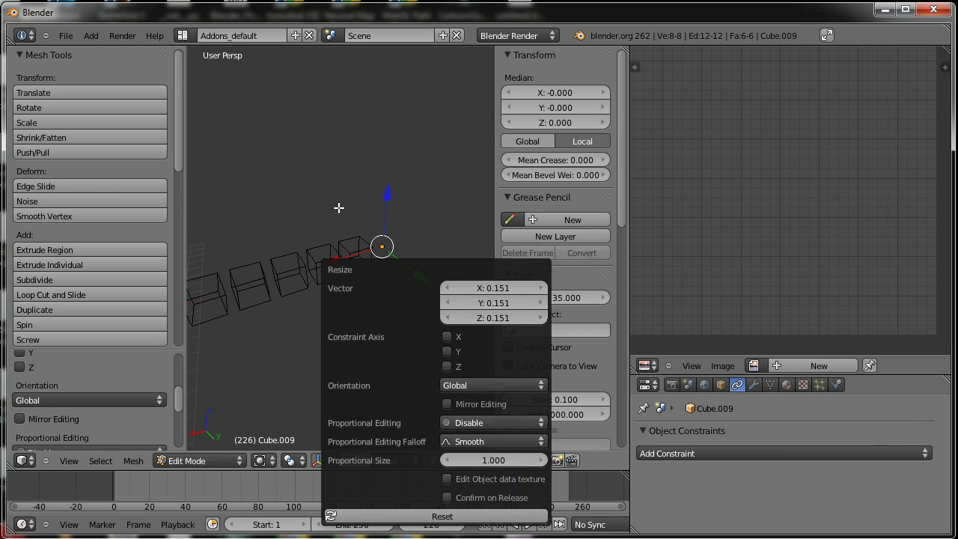
key(F6)
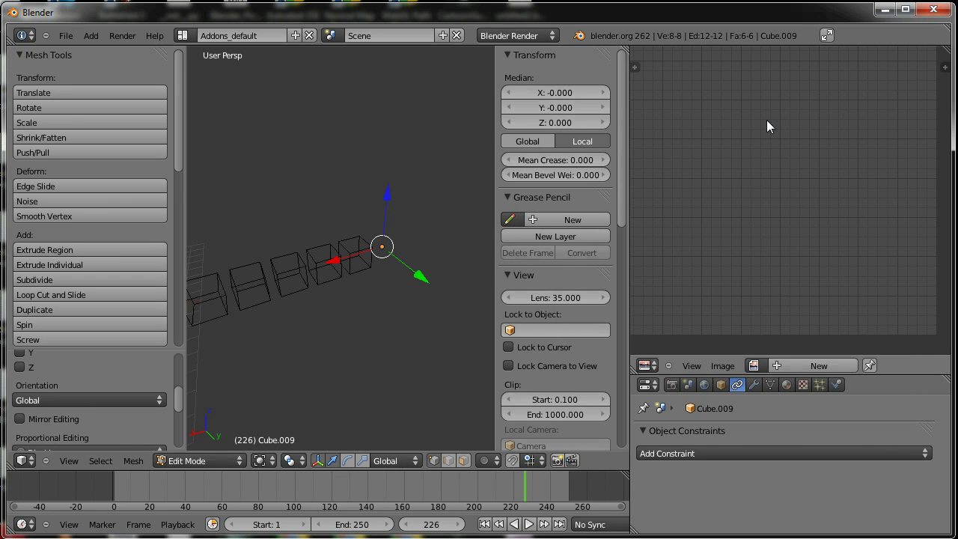
key(F6)
key(F6)
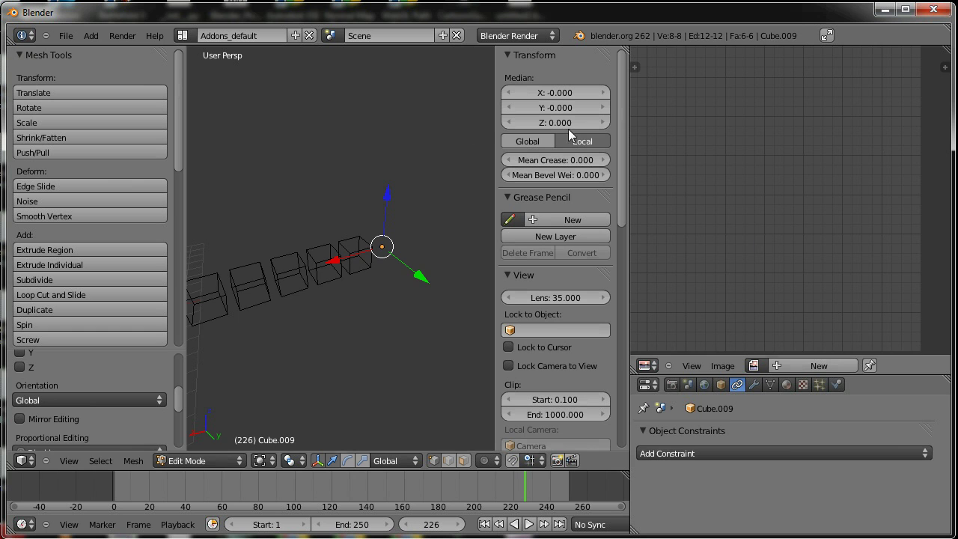
Show the last operation's F6 settings and change the right area to the Python Console
mouse_move(389, 221)
middle_down()
mouse_move(397, 201)
mouse_move(381, 212)
middle_up()
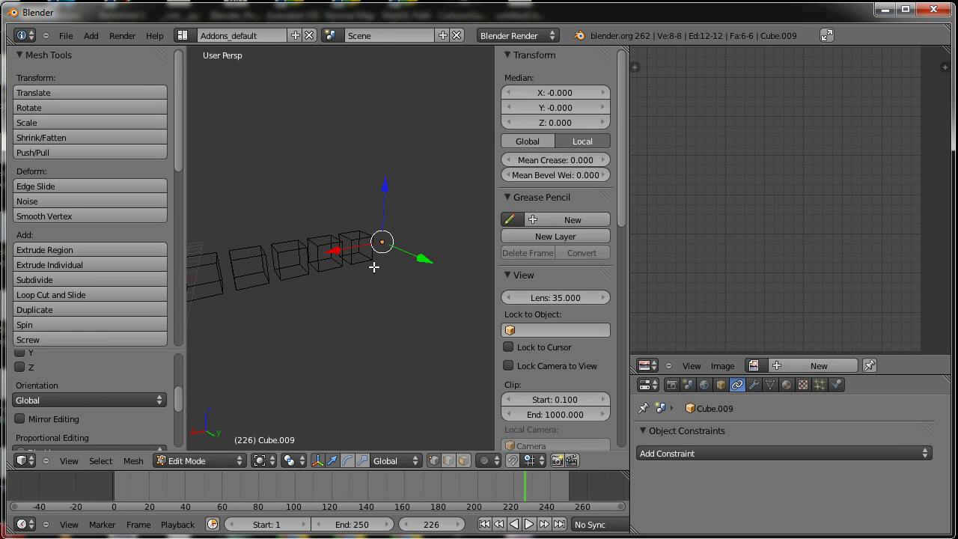
key(F6)
key(F6)
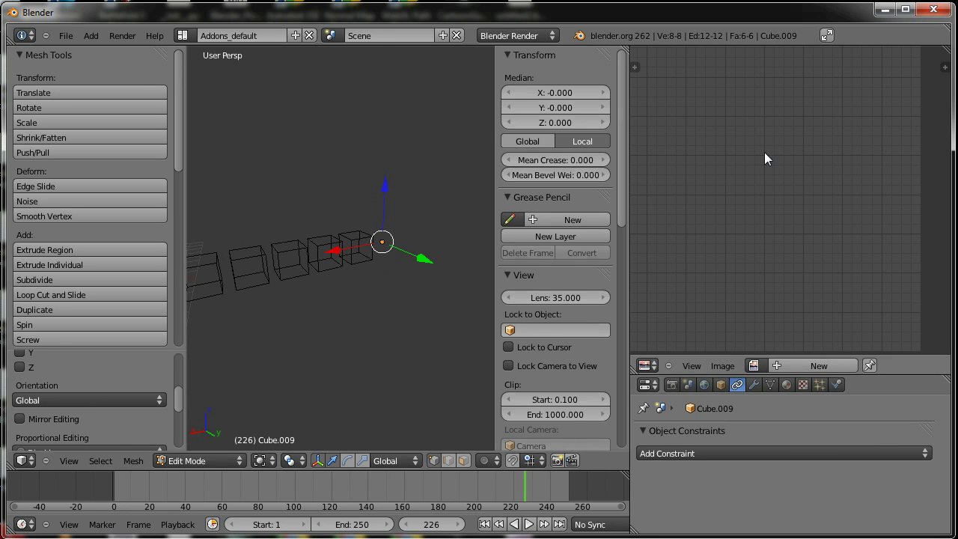
key(F6)
click(648, 366)
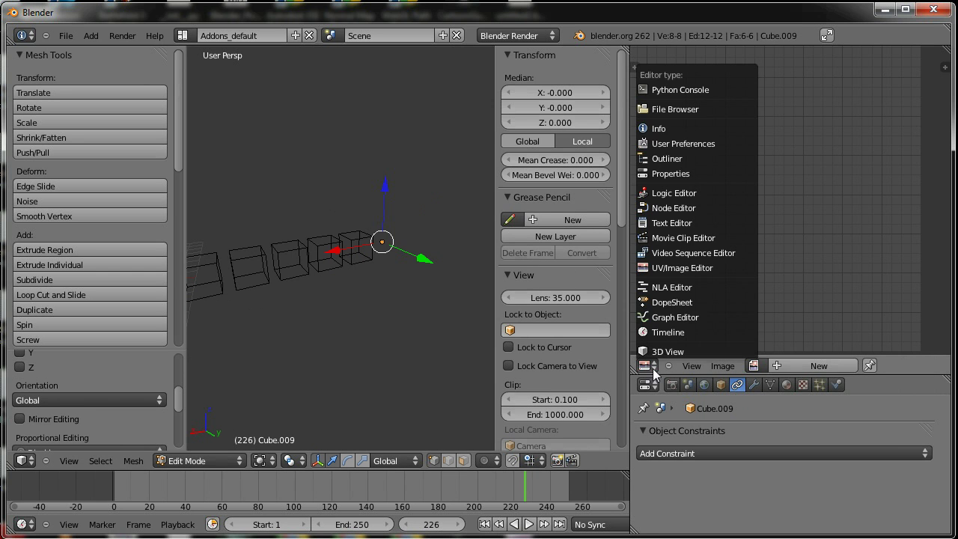
click(679, 91)
key(F6)
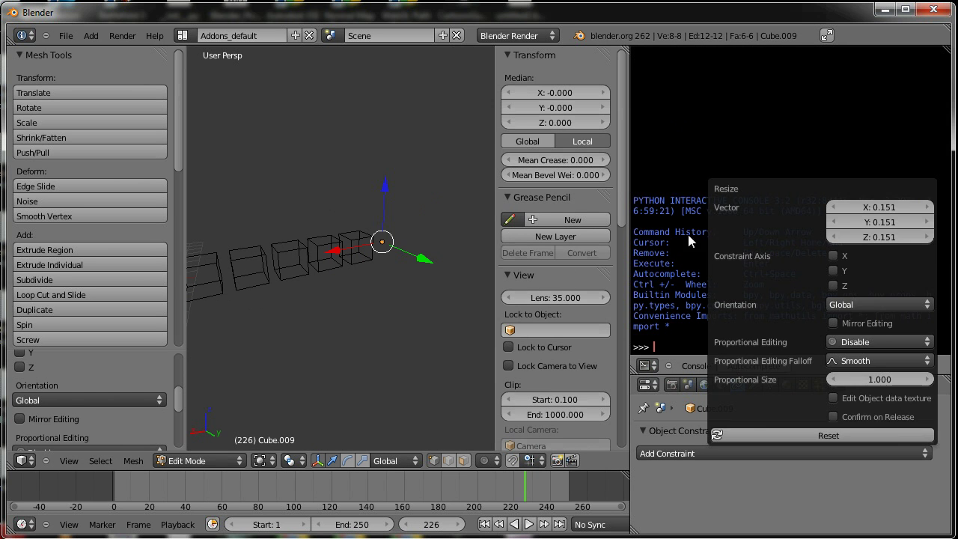
Restore the UV/Image Editor with Shift+F10 and flip the Transform sidebar beside the Mesh Tools shelf
click(649, 365)
key(Escape)
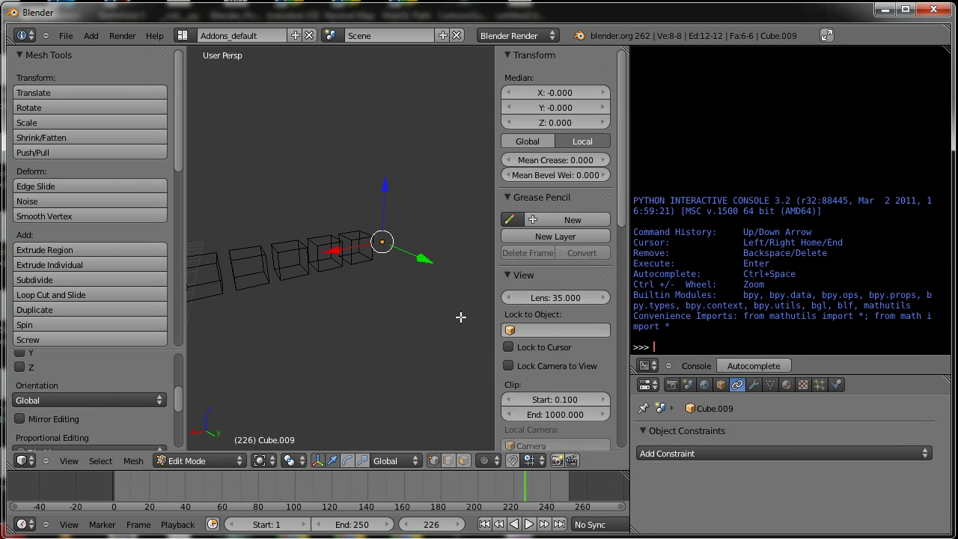
key(shift+F10)
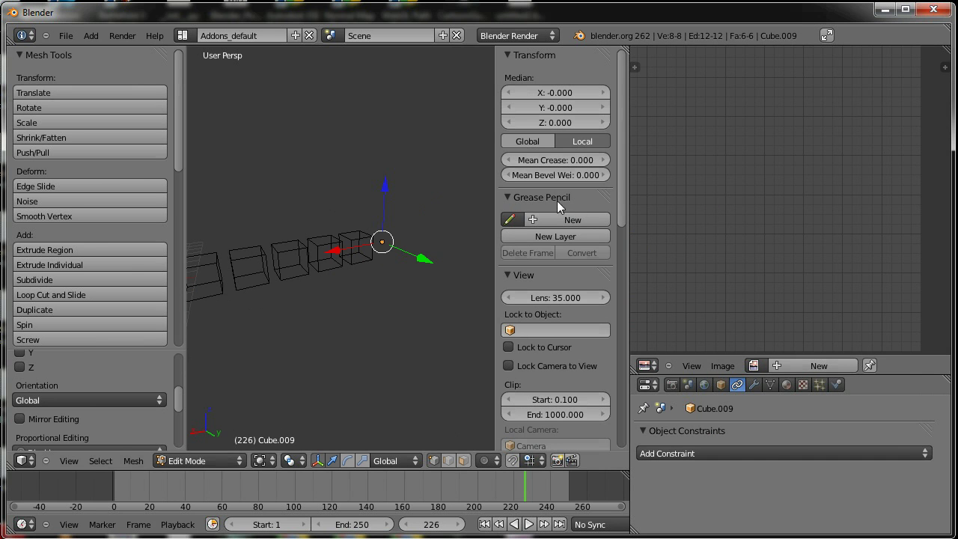
key(F5)
key(F5)
key(F5)
key(F5)
key(F5)
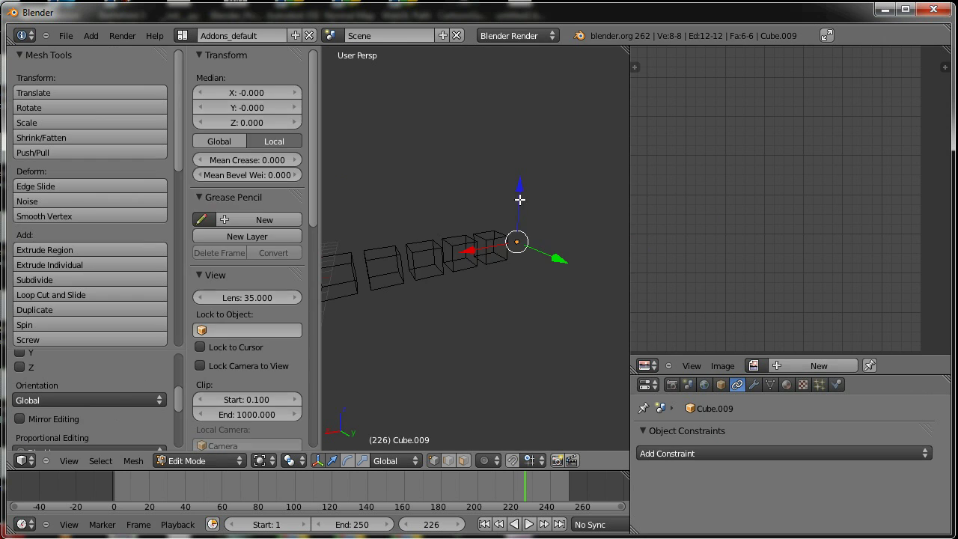
key(F5)
Orbit the cube row to several angles until the floor grid and 3D cursor appear
middle_drag(257, 289, 261, 265)
key(F3)
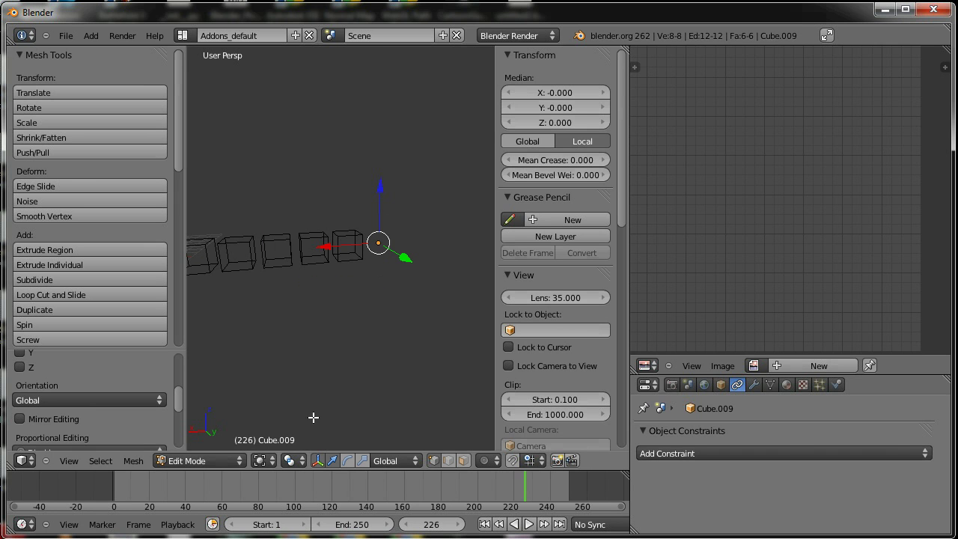
mouse_move(368, 252)
middle_down()
mouse_move(383, 280)
mouse_move(409, 266)
mouse_move(404, 292)
mouse_move(339, 255)
middle_up()
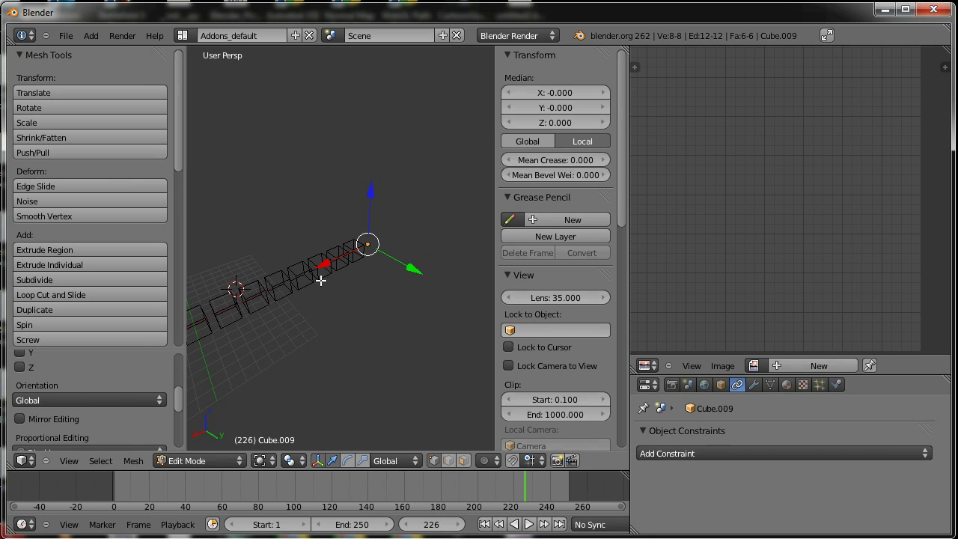
mouse_move(318, 285)
middle_down()
mouse_move(304, 292)
mouse_move(379, 247)
middle_up()
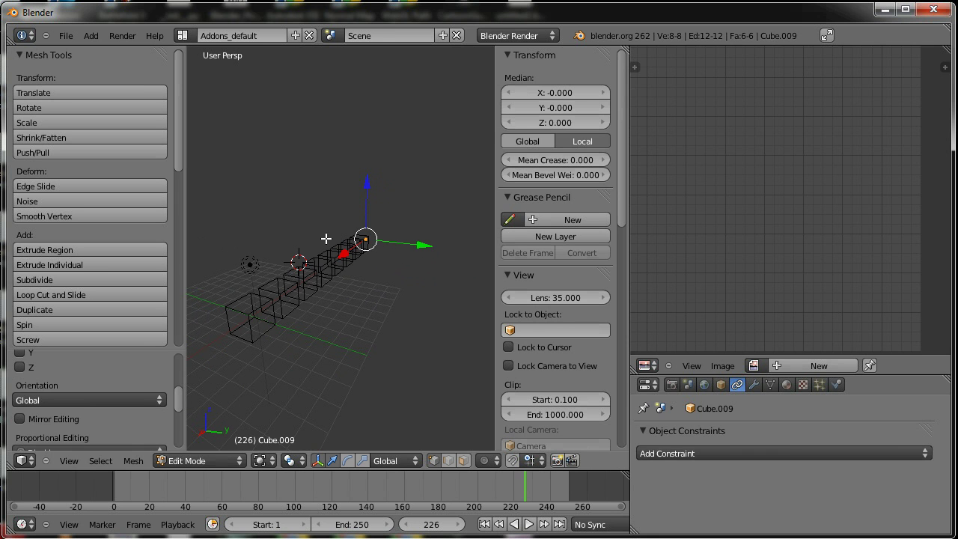
mouse_move(371, 180)
middle_down()
mouse_move(361, 208)
mouse_move(369, 267)
mouse_move(383, 272)
mouse_move(376, 328)
middle_up()
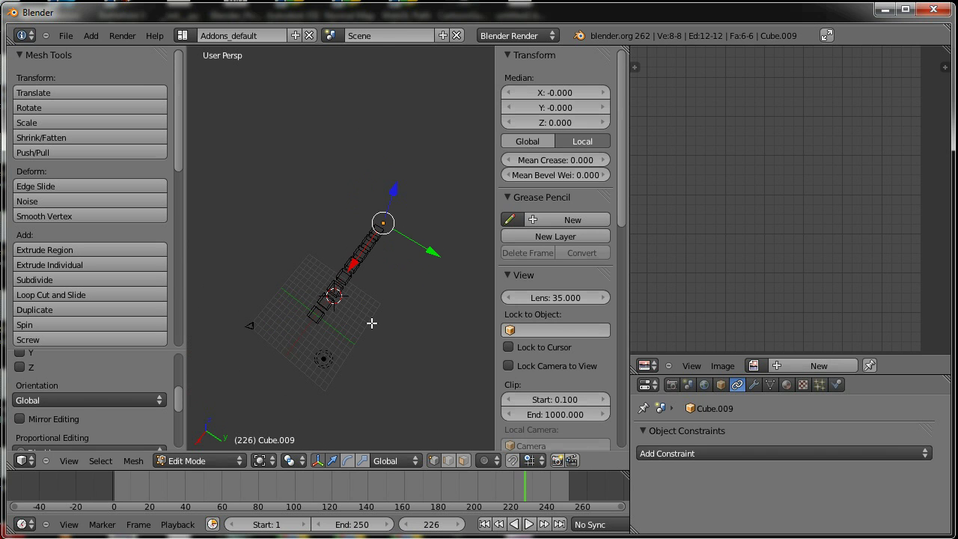